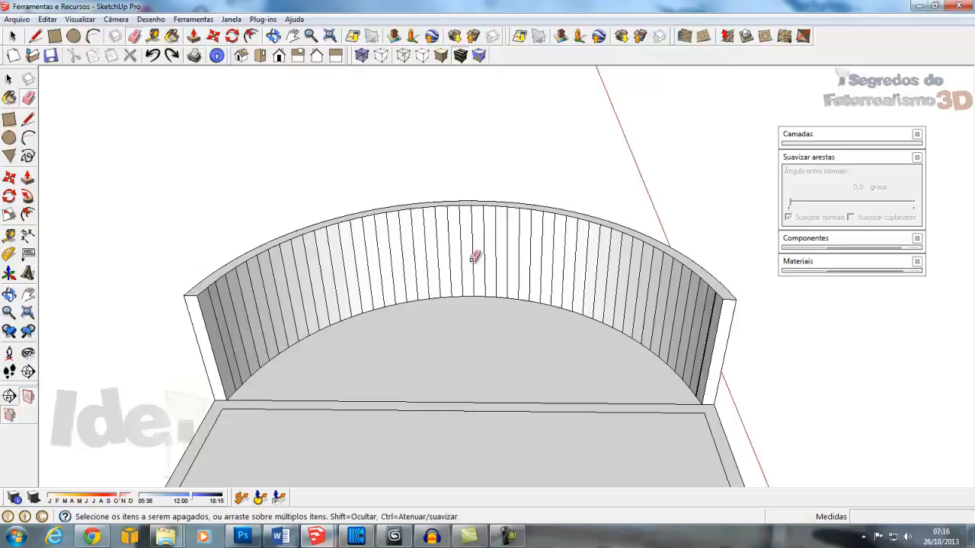
Hide one group of vertical edges on the curved wall's inner side and soften a second group with the Eraser
scroll(473, 258, up, 3)
mouse_move(446, 189)
middle_down()
mouse_move(431, 228)
mouse_move(431, 157)
mouse_move(431, 220)
middle_up()
scroll(417, 281, up, 2)
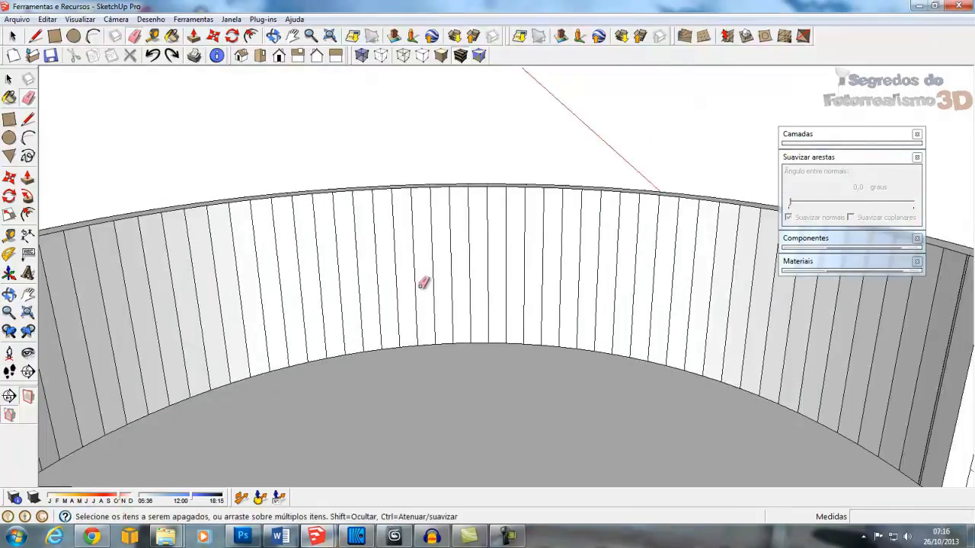
scroll(431, 200, up, 1)
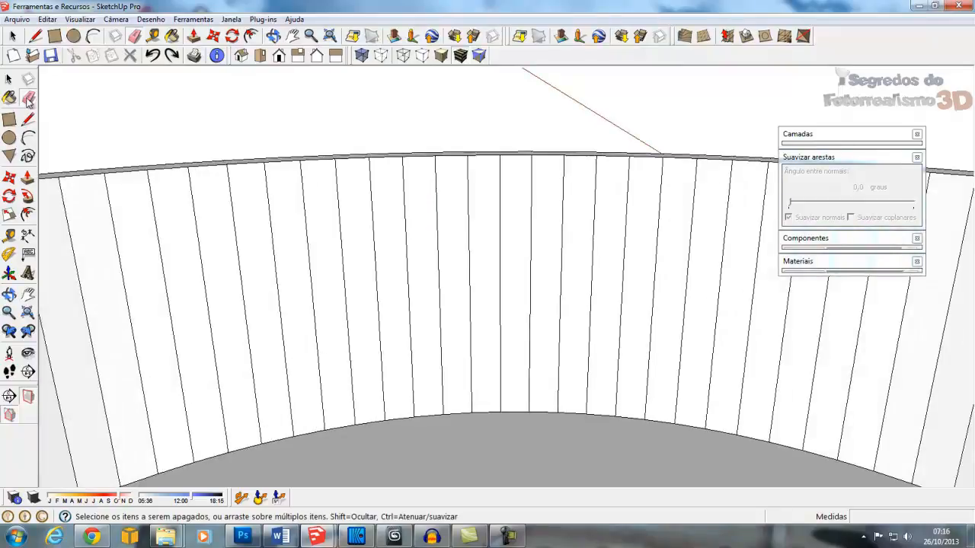
ctrl+click(372, 202)
ctrl+drag(348, 218, 271, 220)
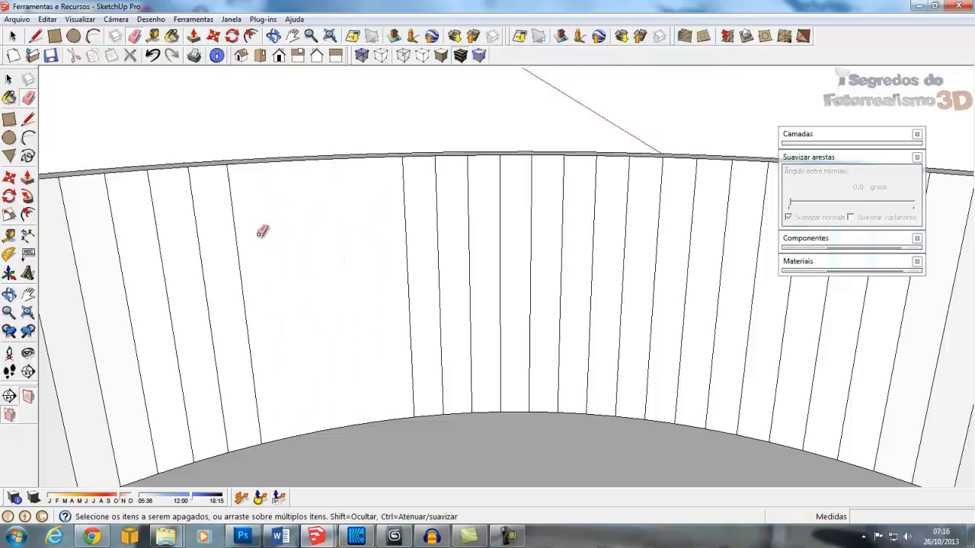
scroll(261, 230, down, 1)
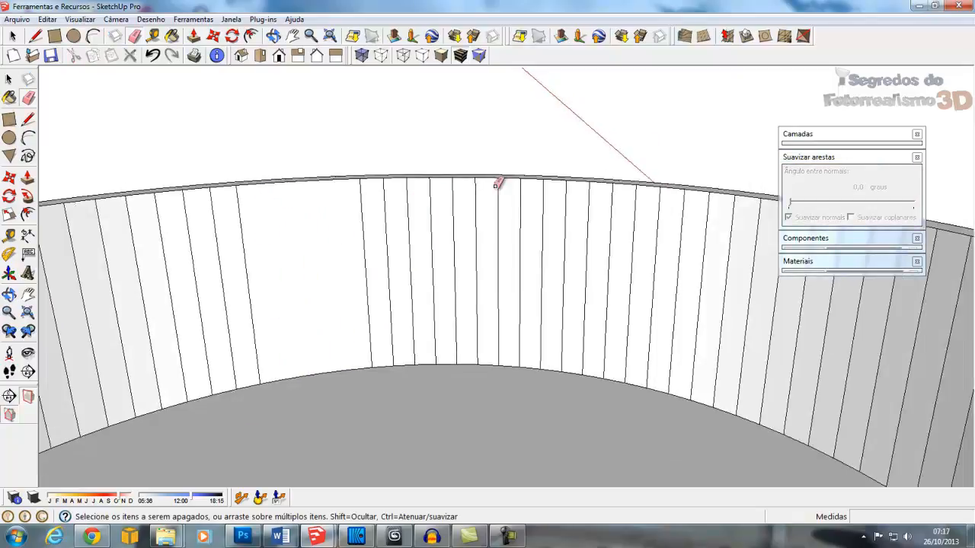
ctrl+drag(431, 212, 575, 219)
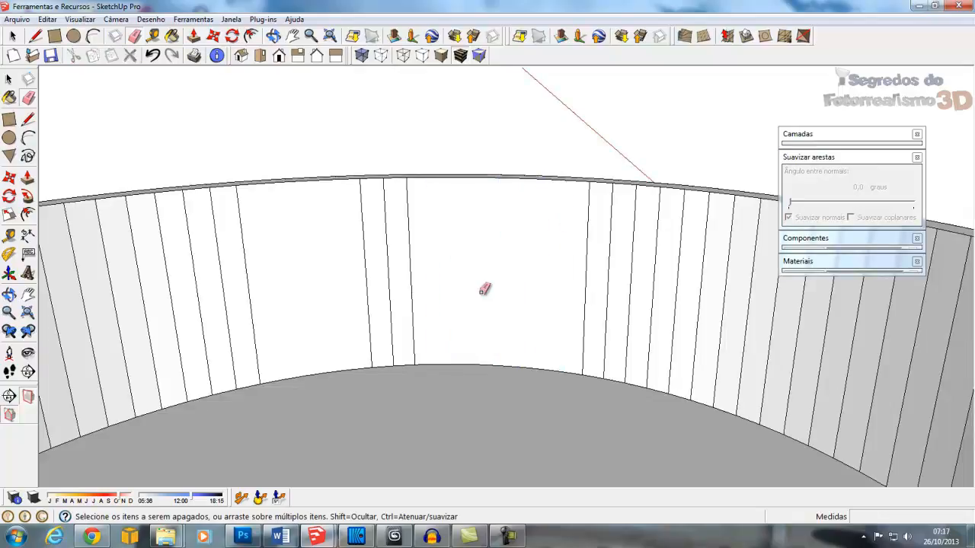
Select the facets in the hidden-edge area one at a time to check whether they are still separate faces
key(space)
click(256, 208)
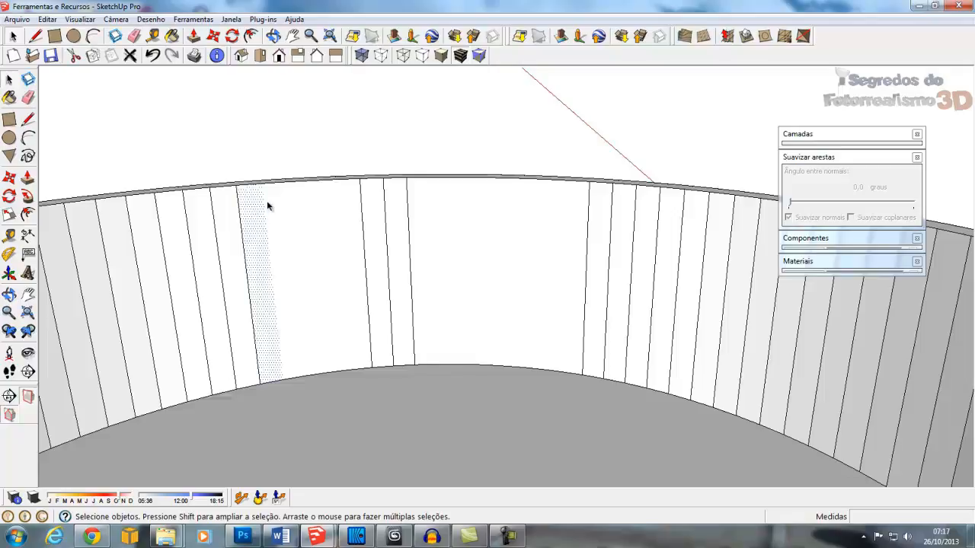
click(283, 200)
click(296, 204)
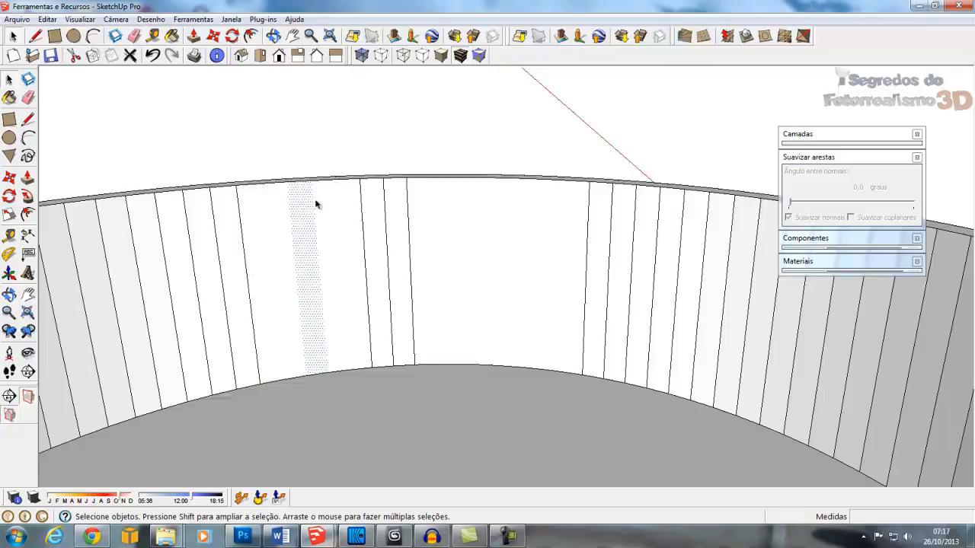
click(327, 202)
click(351, 203)
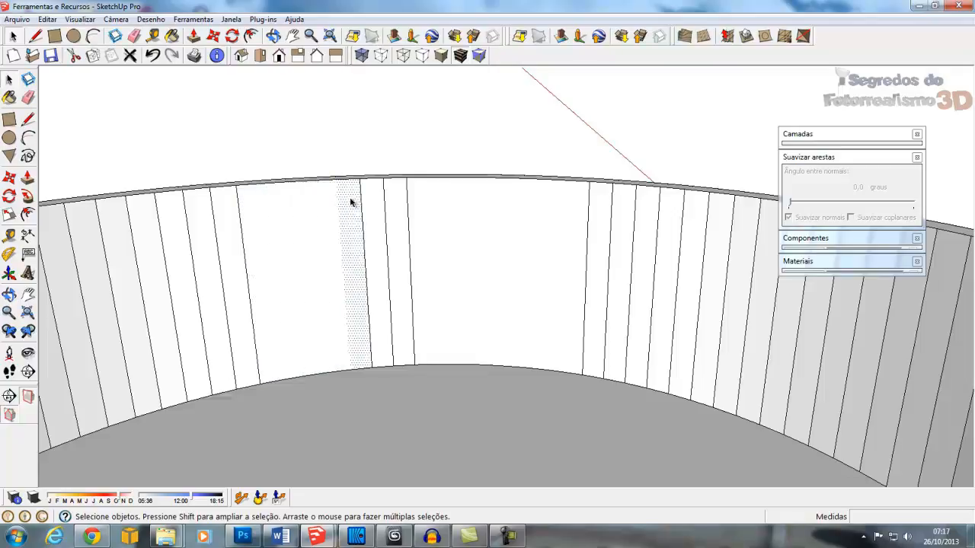
click(329, 203)
click(286, 209)
click(276, 214)
click(251, 219)
click(280, 216)
click(324, 213)
click(342, 213)
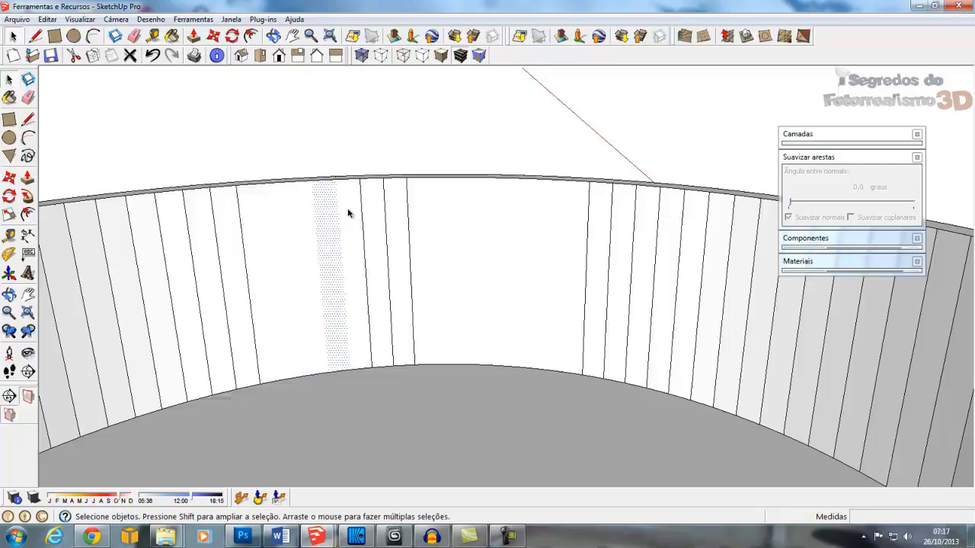
click(348, 213)
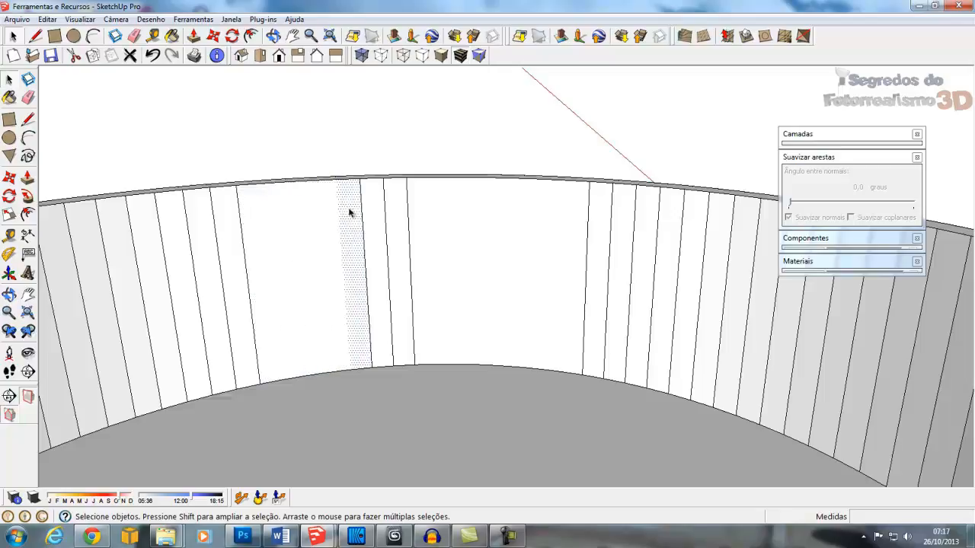
Select the softened area to compare its shading with the hidden-edge area, and undo both edge changes
click(487, 231)
middle_drag(415, 293, 629, 340)
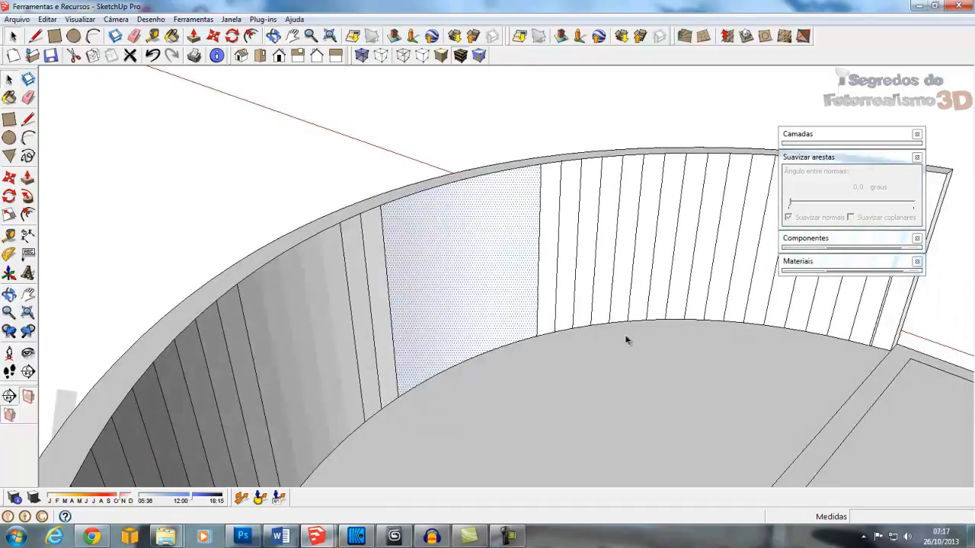
scroll(556, 263, down, 1)
scroll(469, 344, down, 1)
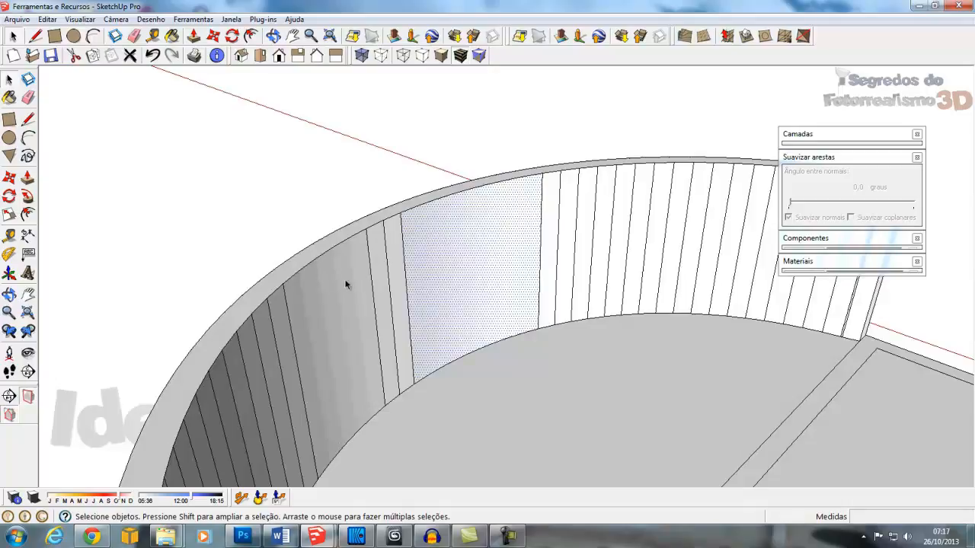
scroll(337, 256, up, 3)
middle_drag(332, 289, 320, 259)
scroll(320, 259, down, 2)
middle_drag(414, 233, 291, 272)
scroll(350, 265, down, 2)
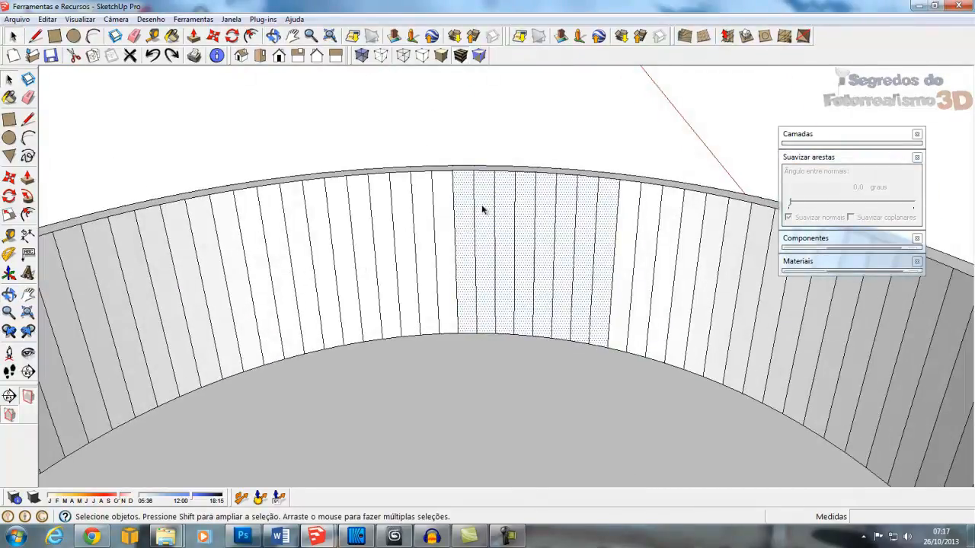
Soften all vertical edges on the curved wall's inner side with the Eraser, including the one left near the middle
scroll(457, 221, down, 3)
scroll(457, 226, up, 2)
key(e)
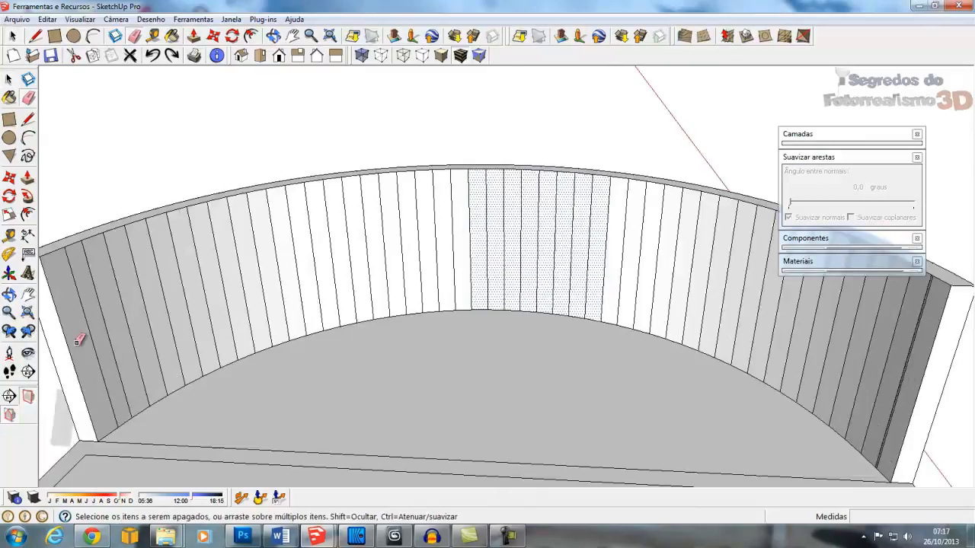
mouse_move(80, 324)
mouse_down()
mouse_move(335, 252)
mouse_move(594, 252)
mouse_move(786, 296)
mouse_move(892, 344)
mouse_move(900, 363)
mouse_move(549, 290)
mouse_move(313, 294)
mouse_up()
drag(170, 323, 170, 322)
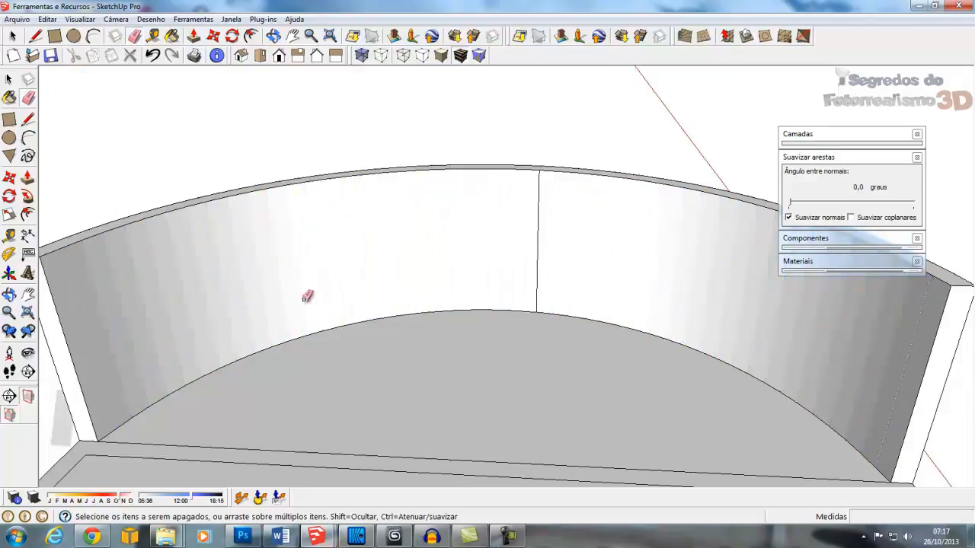
drag(554, 230, 498, 221)
Soften the vertical edges all along the curved wall's outer side with the Eraser
mouse_move(497, 221)
middle_down()
mouse_move(505, 287)
mouse_move(315, 322)
mouse_move(818, 285)
middle_up()
mouse_move(653, 267)
middle_down()
mouse_move(272, 310)
mouse_move(899, 310)
middle_up()
mouse_move(370, 274)
middle_down()
mouse_move(776, 267)
mouse_move(341, 373)
middle_up()
mouse_move(210, 293)
mouse_down()
mouse_move(522, 274)
mouse_move(587, 246)
mouse_move(607, 217)
mouse_up()
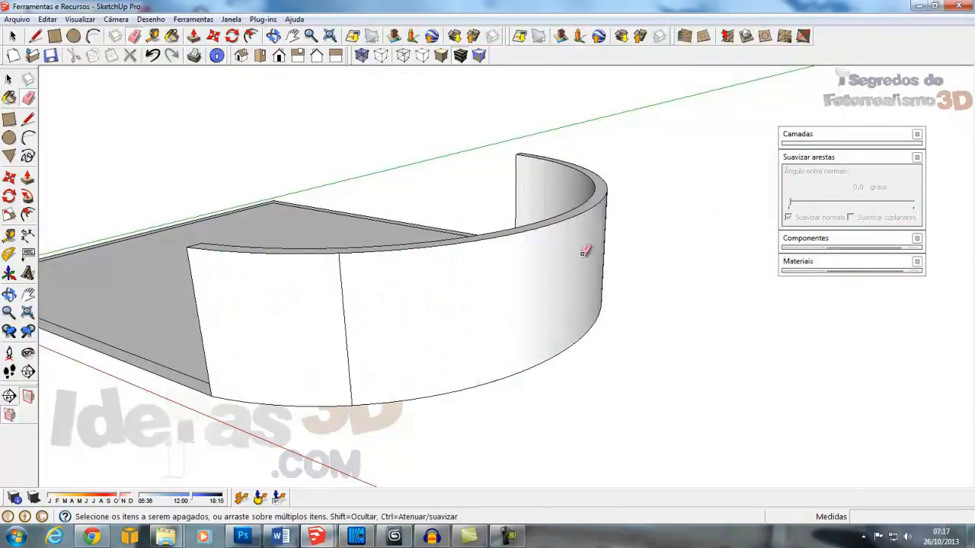
drag(335, 314, 446, 301)
middle_drag(587, 254, 315, 264)
drag(408, 276, 671, 274)
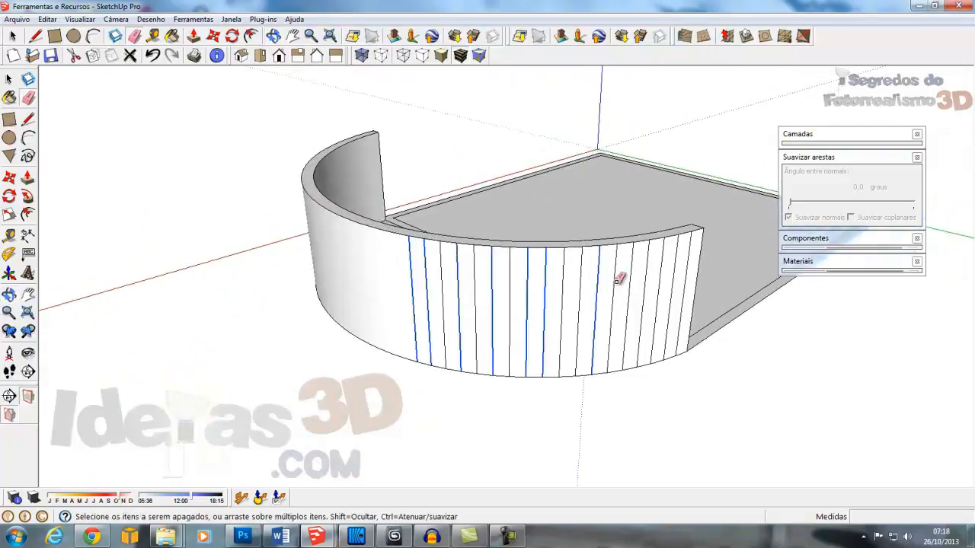
mouse_move(792, 244)
ctrl+mouse_down()
mouse_move(513, 271)
mouse_move(534, 273)
ctrl+mouse_up()
Undo the Eraser softening on the curved wall to restore its vertical edges
mouse_move(786, 285)
middle_down()
mouse_move(540, 321)
mouse_move(29, 354)
mouse_move(772, 209)
mouse_move(191, 284)
mouse_move(403, 288)
middle_up()
key(ctrl+z)
key(ctrl+z)
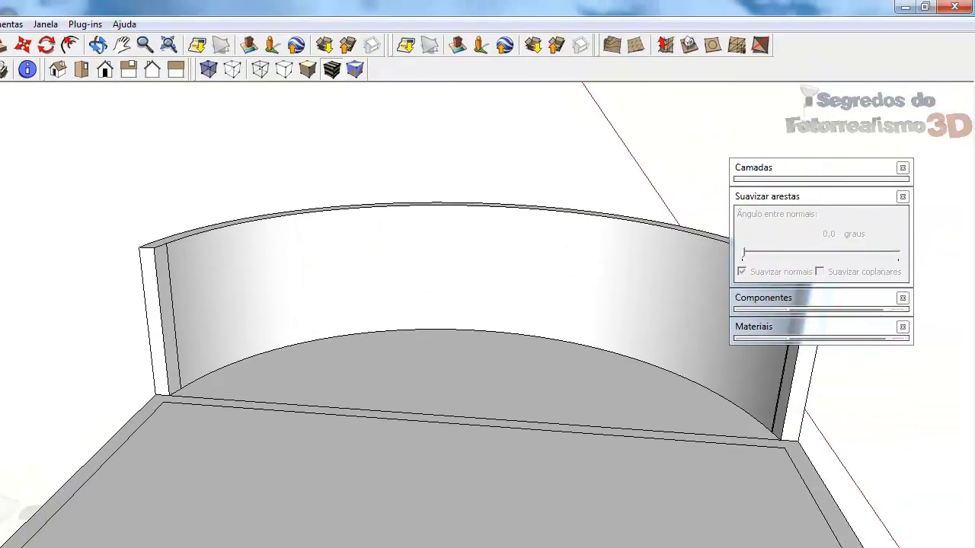
key(ctrl+z)
middle_drag(114, 308, 181, 308)
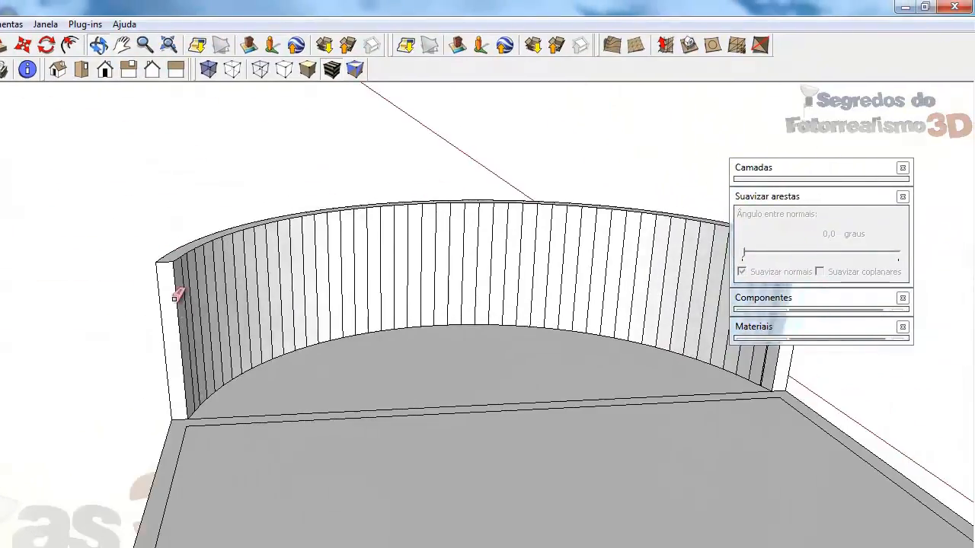
Soften the edges of the entire curved wall at 116.8 degrees between normals, with Suavizar normais and Suavizar coplanares enabled
click(46, 25)
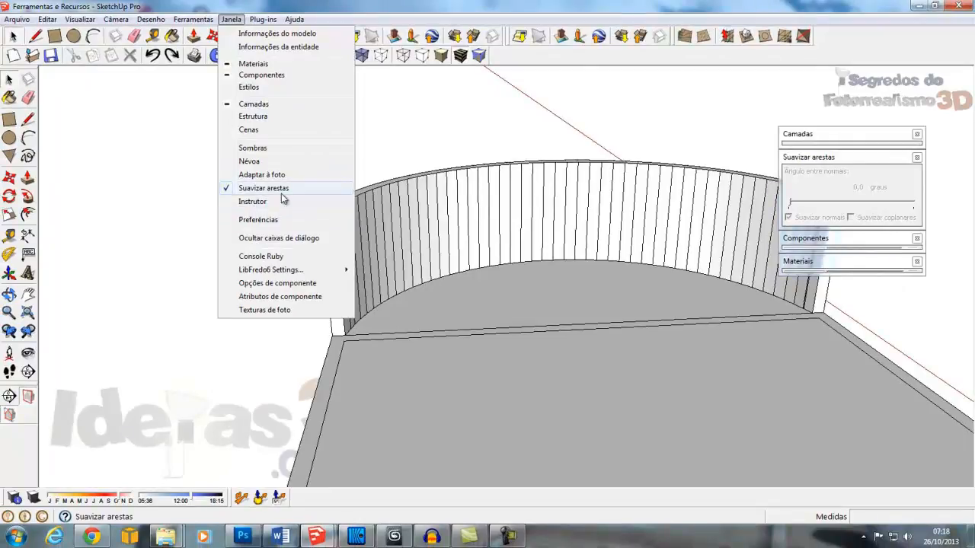
click(842, 160)
middle_drag(481, 218, 230, 222)
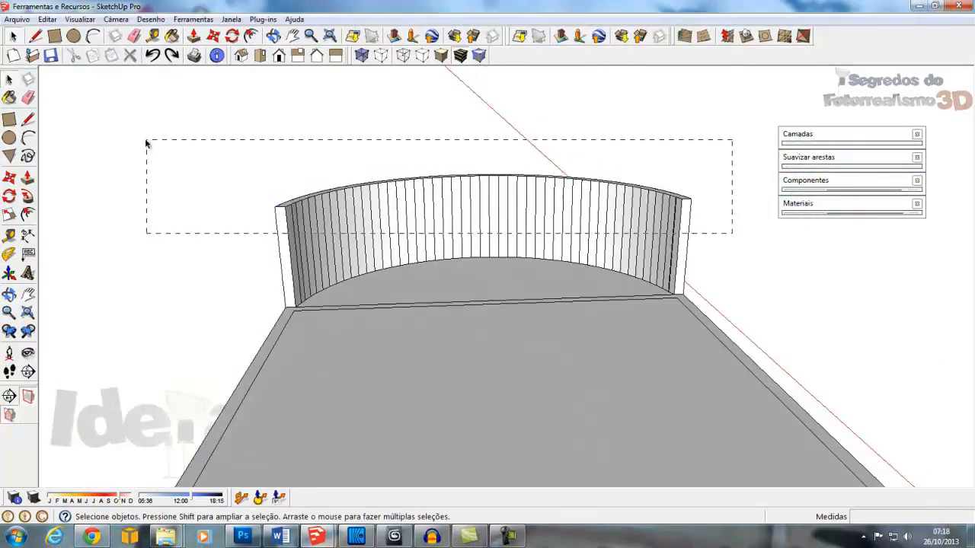
drag(150, 144, 151, 145)
middle_drag(402, 187, 385, 236)
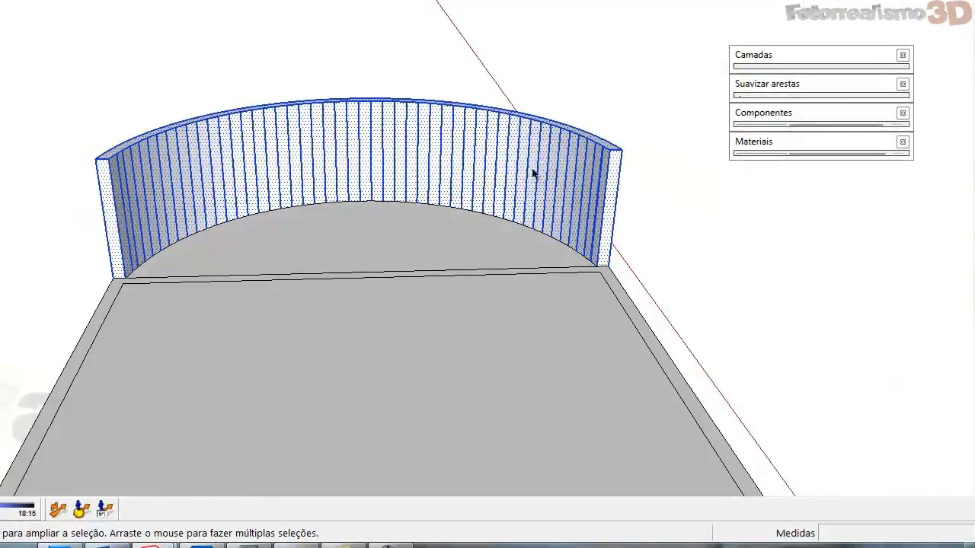
click(800, 86)
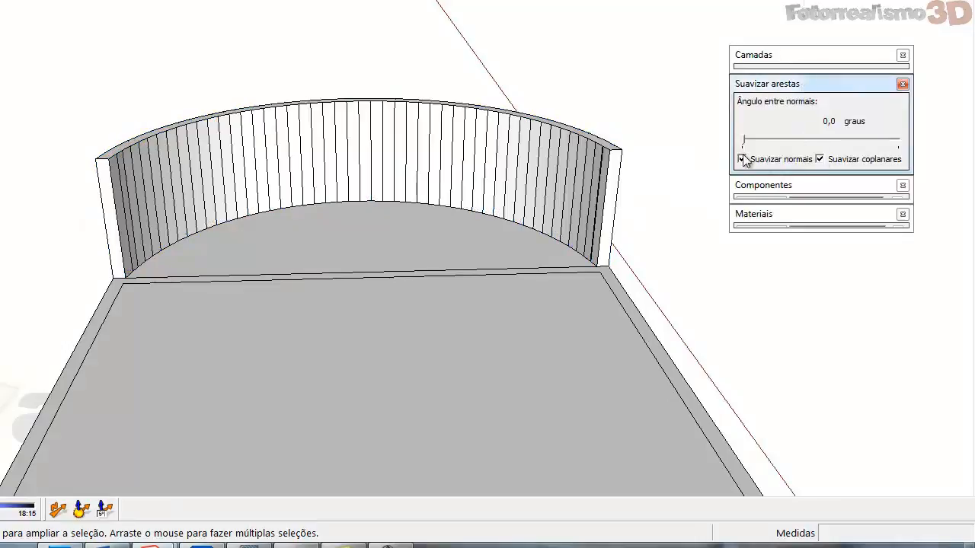
drag(744, 142, 857, 169)
middle_drag(342, 198, 494, 207)
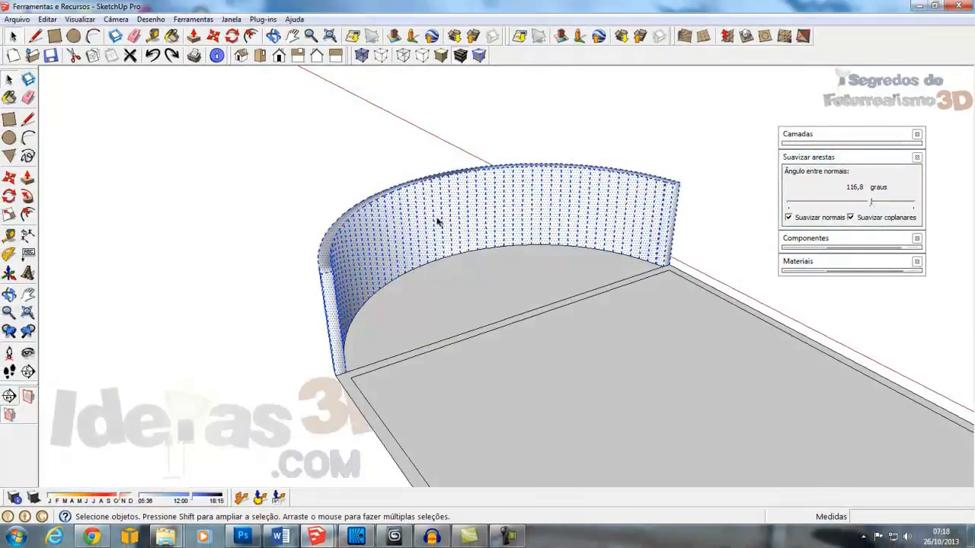
Try to unsoften the curved wall by setting the angle between normals to 0 degrees and disabling Suavizar normais and Suavizar coplanares
scroll(359, 190, up, 4)
middle_drag(384, 239, 373, 281)
double_click(664, 193)
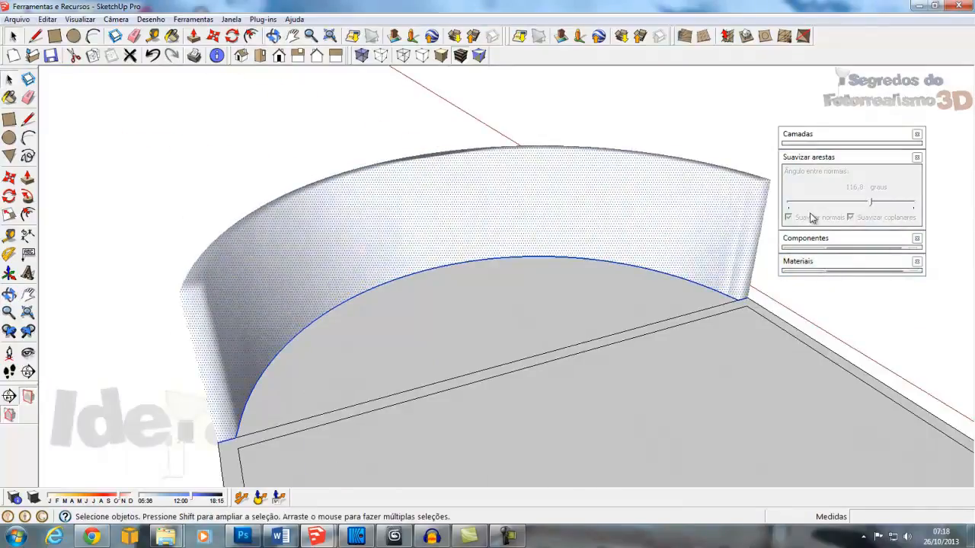
drag(871, 201, 787, 204)
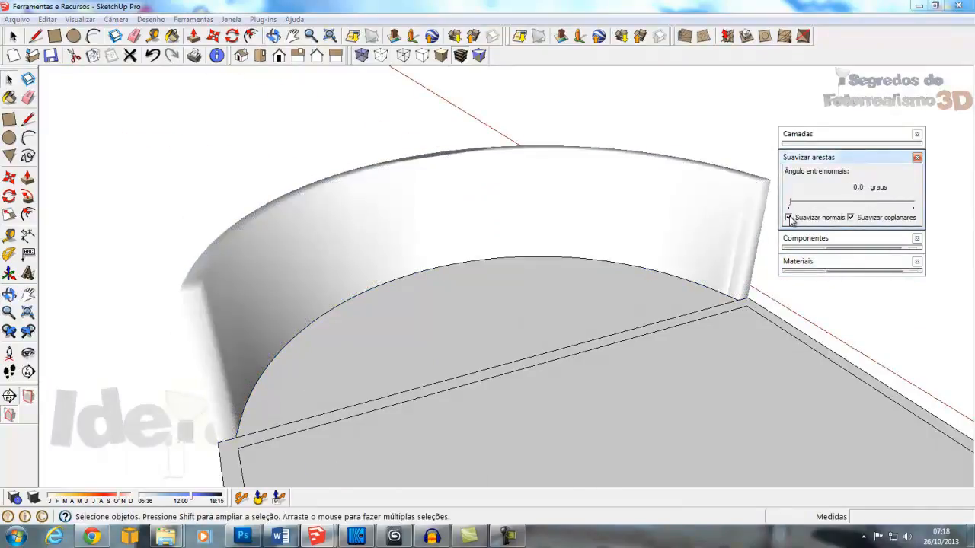
click(320, 102)
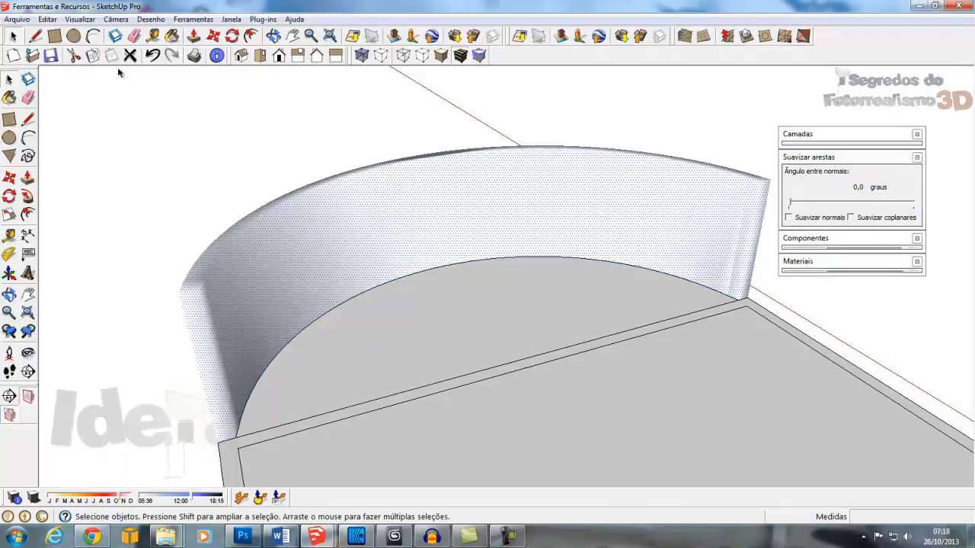
Reselect the curved wall and try switching Suavizar normais and Suavizar coplanares on and off again
middle_drag(625, 185, 773, 192)
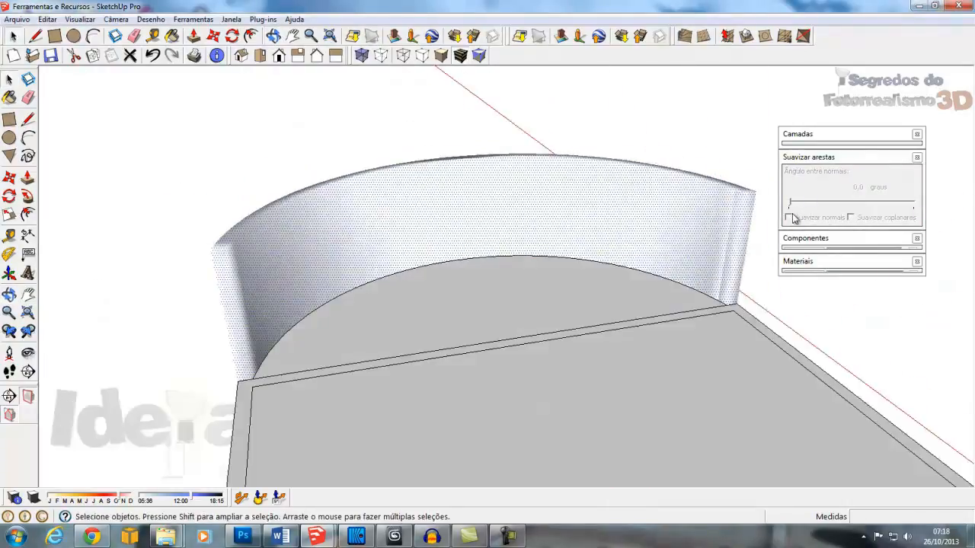
click(792, 214)
double_click(587, 213)
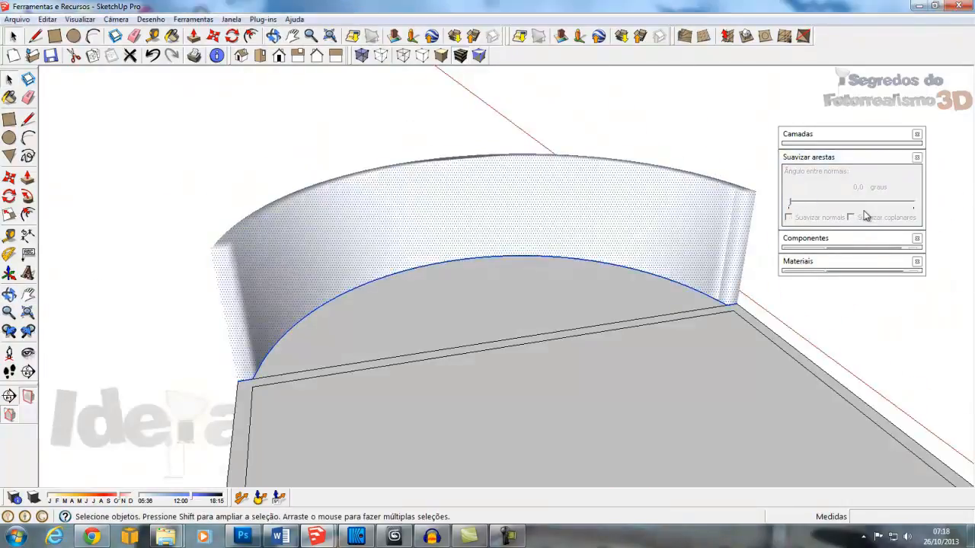
middle_drag(432, 232, 597, 227)
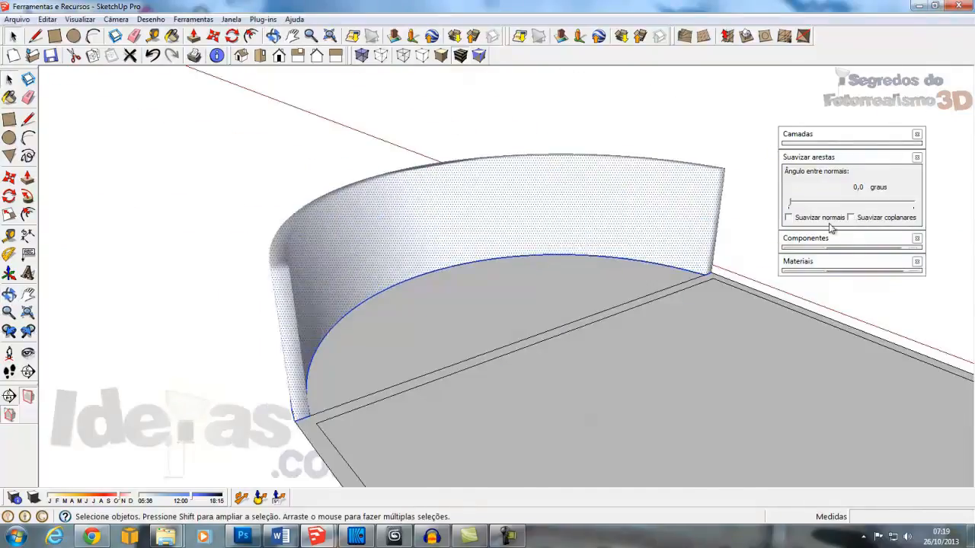
click(789, 218)
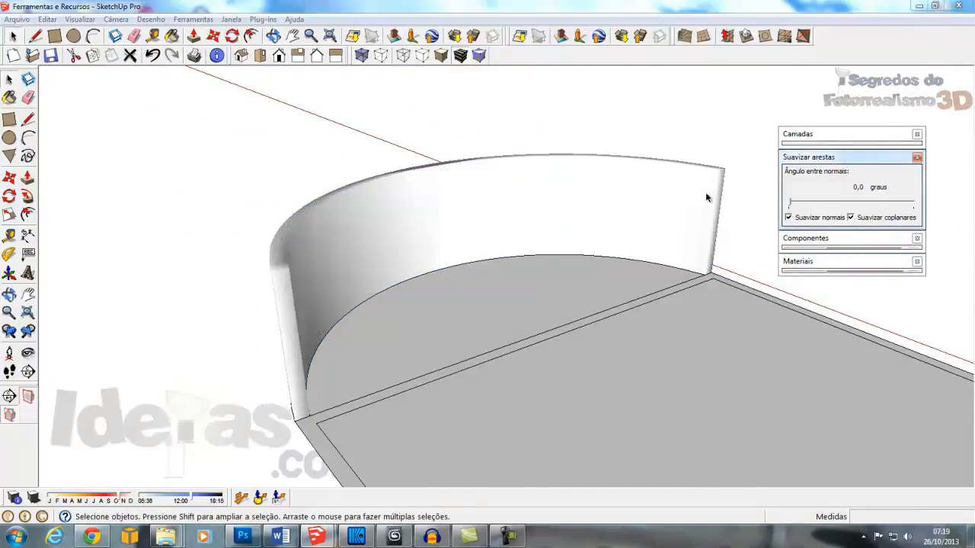
double_click(630, 198)
click(796, 218)
double_click(588, 193)
middle_drag(599, 201, 320, 225)
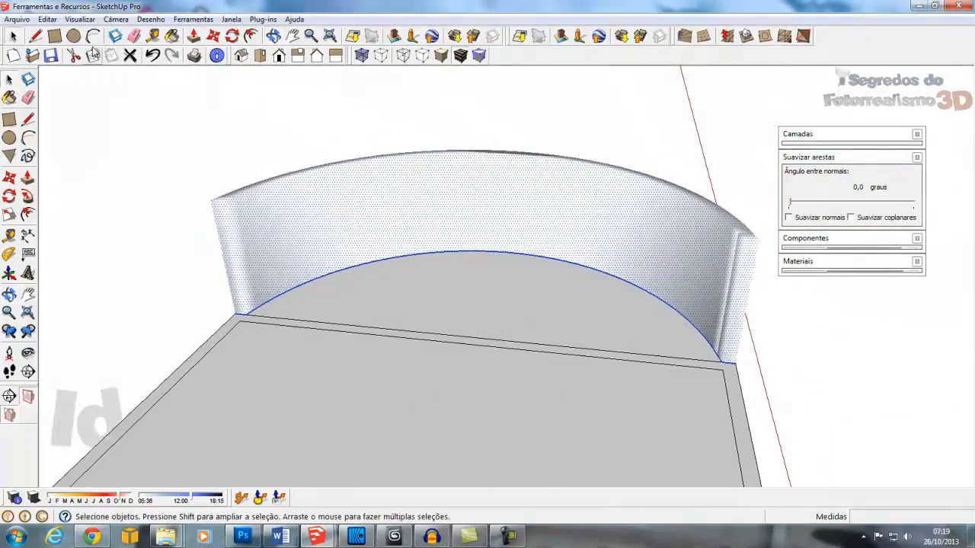
Turn on the display of hidden geometry to show the curved wall's softened edges as dashed lines
click(80, 19)
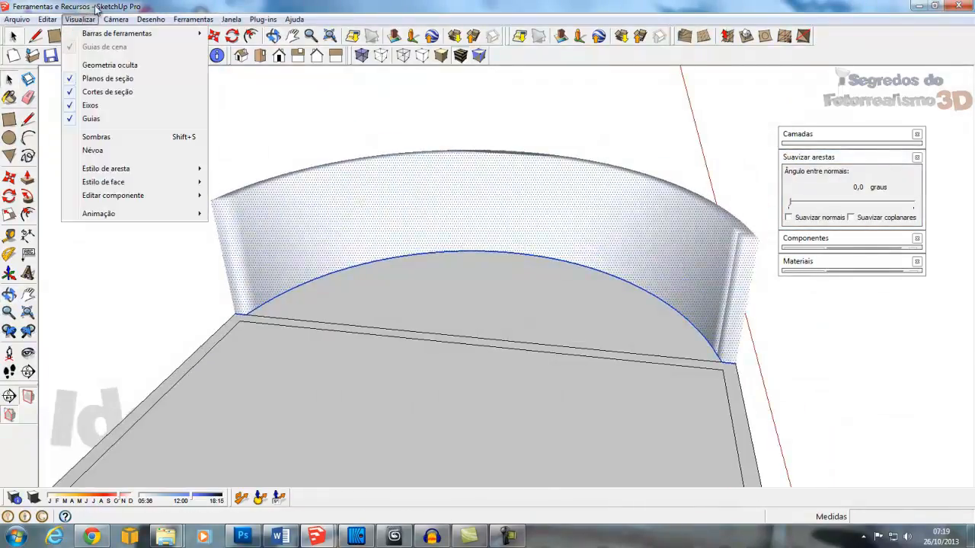
click(99, 65)
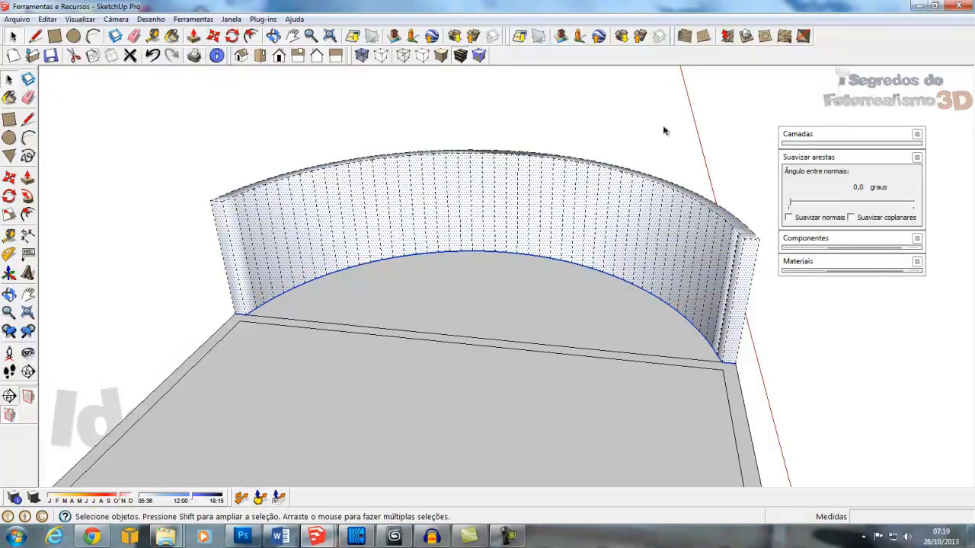
middle_drag(202, 191, 198, 227)
scroll(279, 213, up, 3)
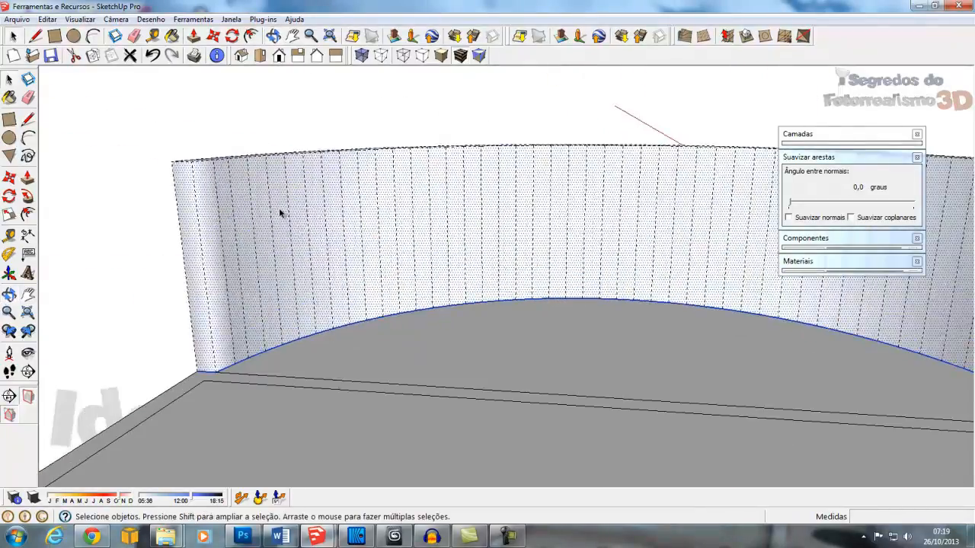
Examine the dashed hidden edges along the curved wall's inner face from several angles
scroll(280, 213, down, 3)
middle_drag(343, 208, 423, 206)
scroll(423, 205, up, 3)
scroll(423, 206, up, 2)
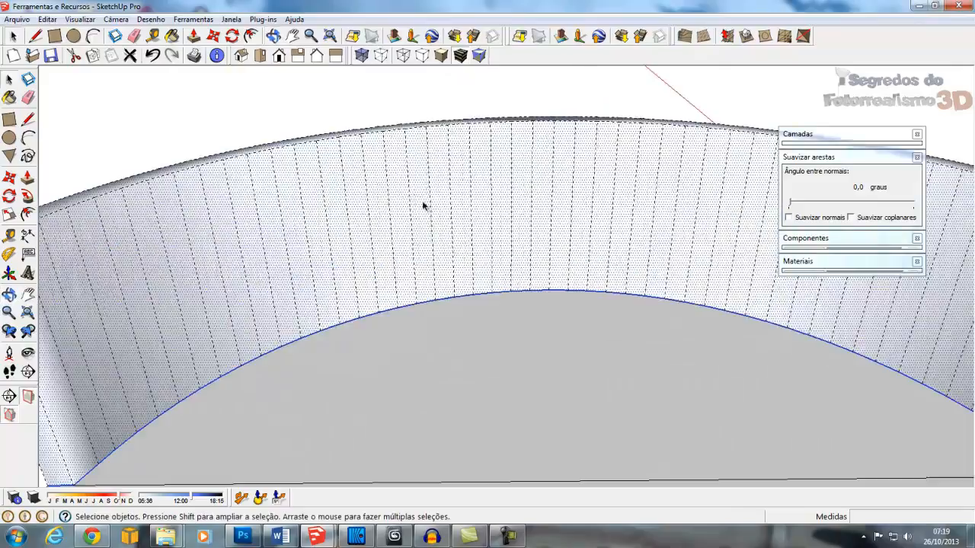
scroll(423, 206, up, 3)
scroll(423, 205, down, 4)
middle_drag(423, 206, 501, 209)
middle_drag(127, 215, 221, 221)
scroll(270, 219, down, 2)
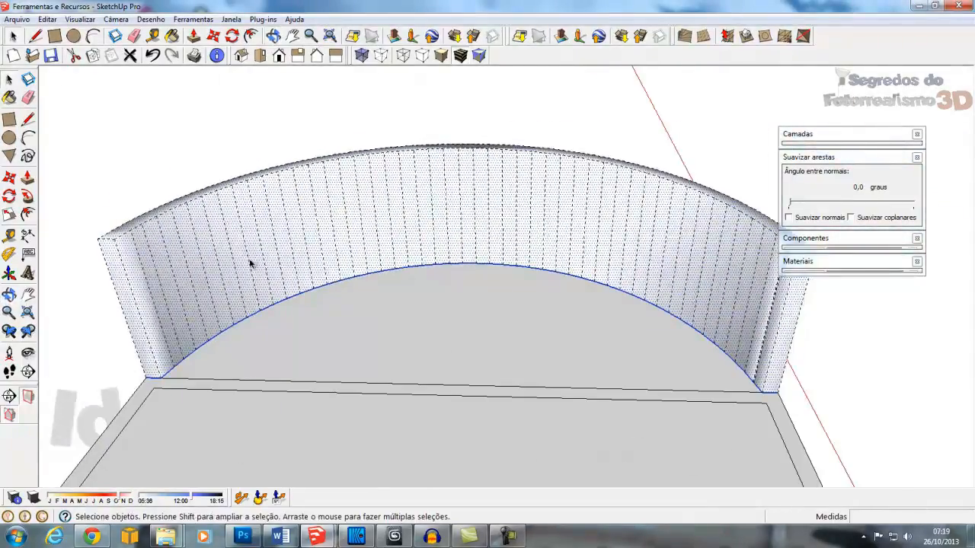
mouse_move(250, 266)
middle_down()
mouse_move(648, 206)
mouse_move(805, 142)
mouse_move(764, 76)
mouse_move(220, 248)
mouse_move(372, 231)
mouse_move(200, 236)
mouse_move(237, 255)
middle_up()
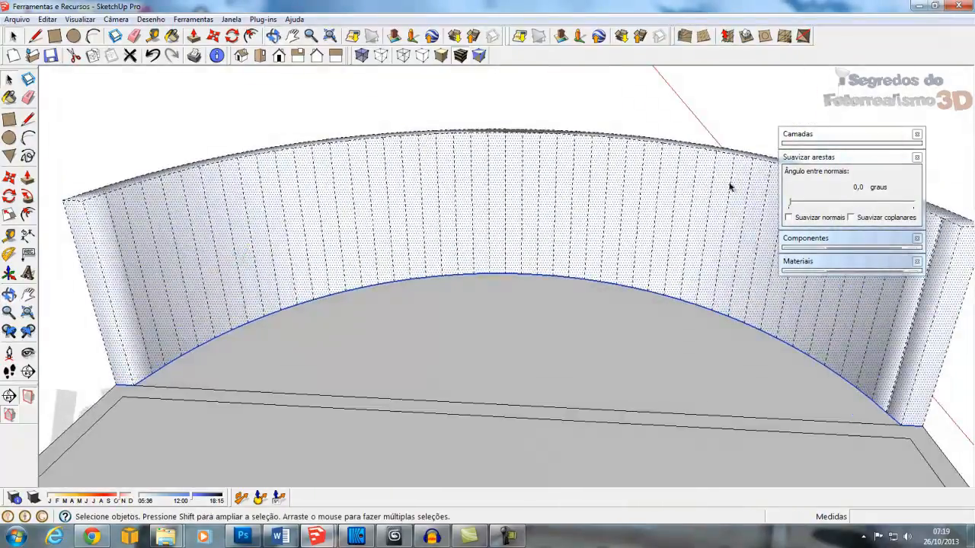
middle_drag(539, 156, 282, 183)
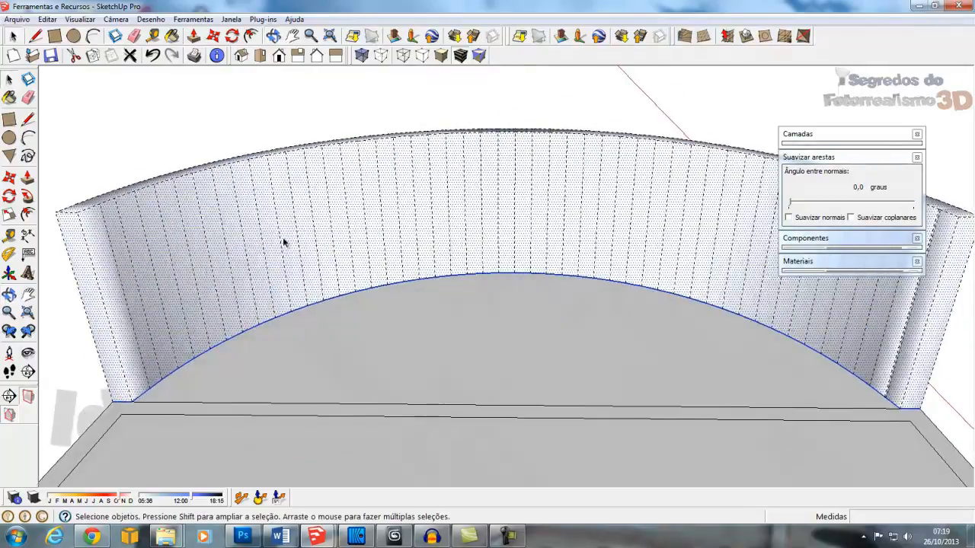
middle_drag(541, 154, 334, 202)
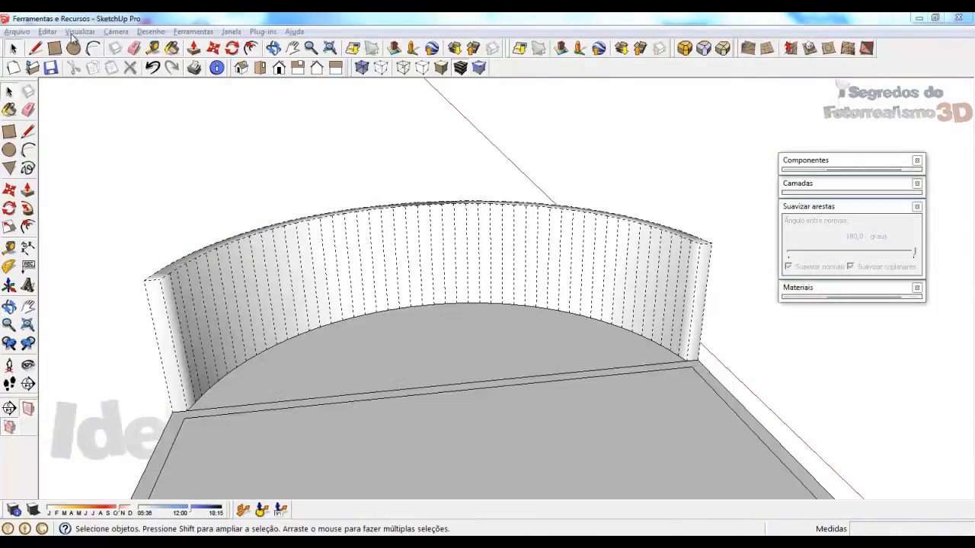
Unsoften all edges of the curved wall by selecting it with hidden geometry displayed and setting the angle between normals to 0 degrees
click(75, 32)
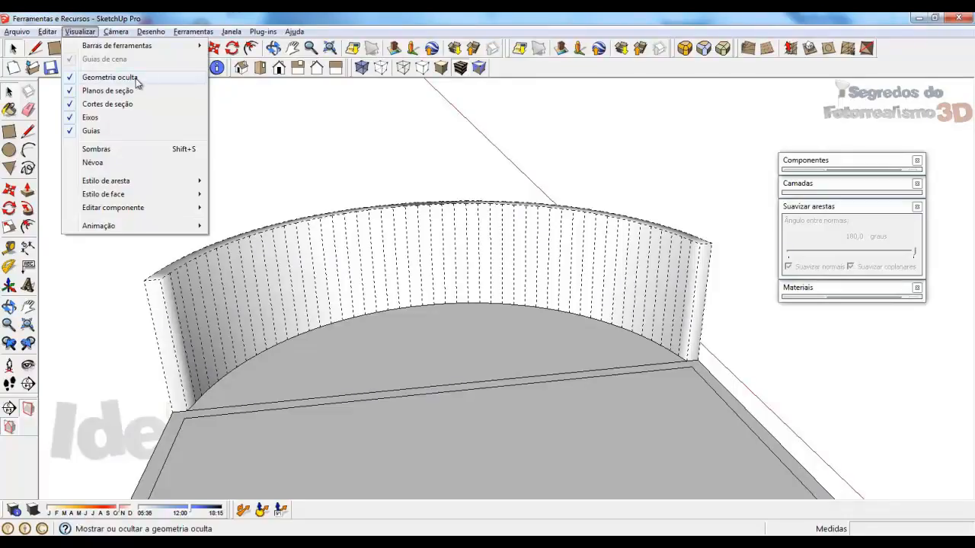
click(487, 198)
scroll(537, 246, down, 3)
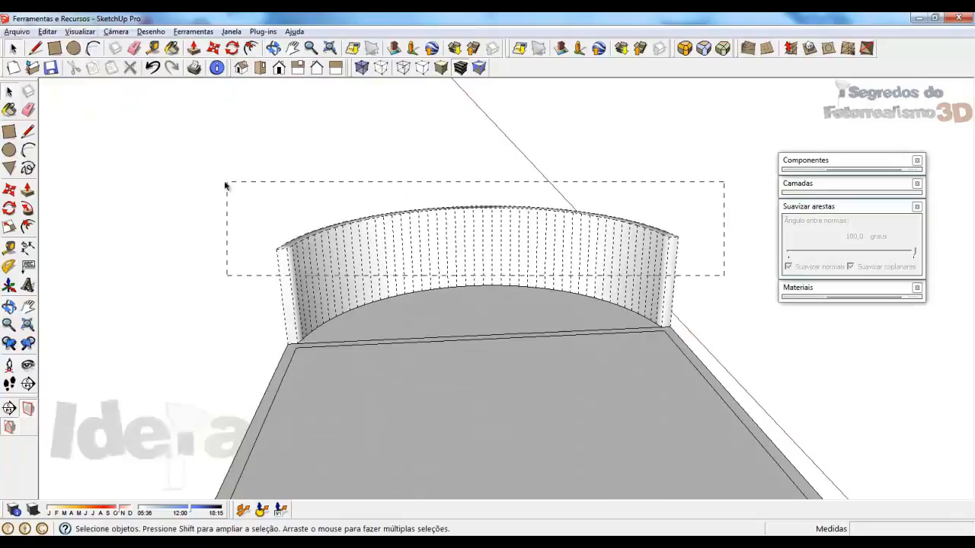
drag(236, 185, 165, 170)
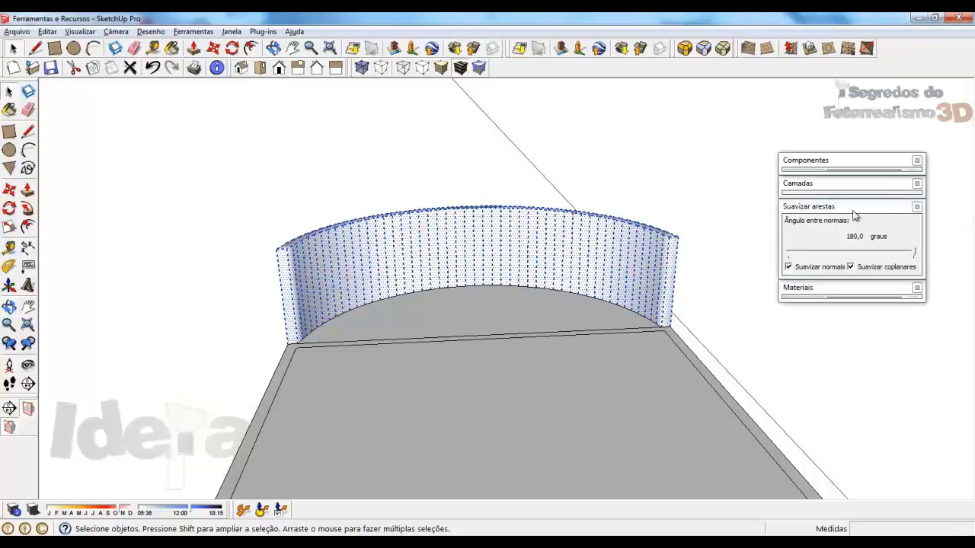
drag(915, 250, 757, 251)
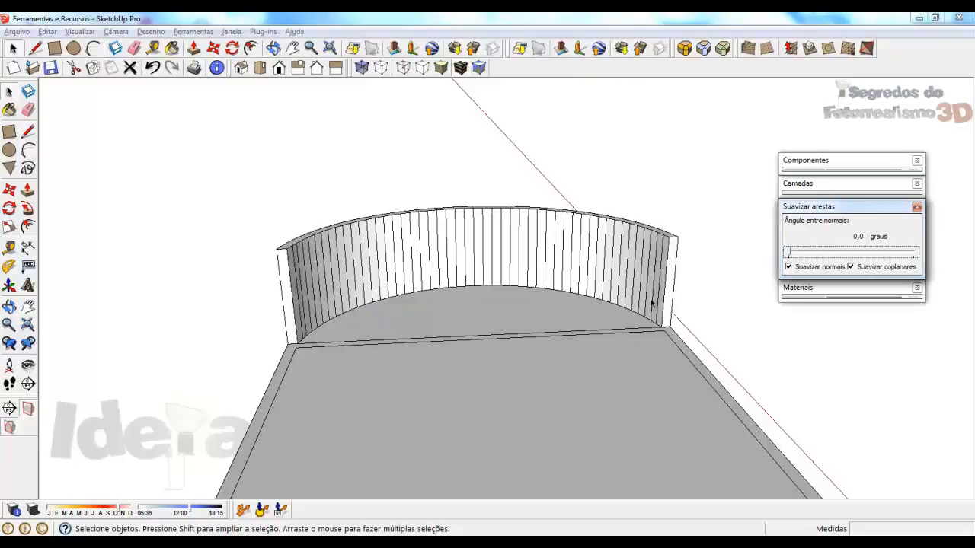
triple_click(409, 272)
Soften the vertical edges on the curved wall's inner face using the Eraser's soften mode
mouse_move(409, 272)
middle_down()
mouse_move(648, 266)
mouse_move(398, 256)
middle_up()
scroll(398, 257, up, 3)
click(268, 251)
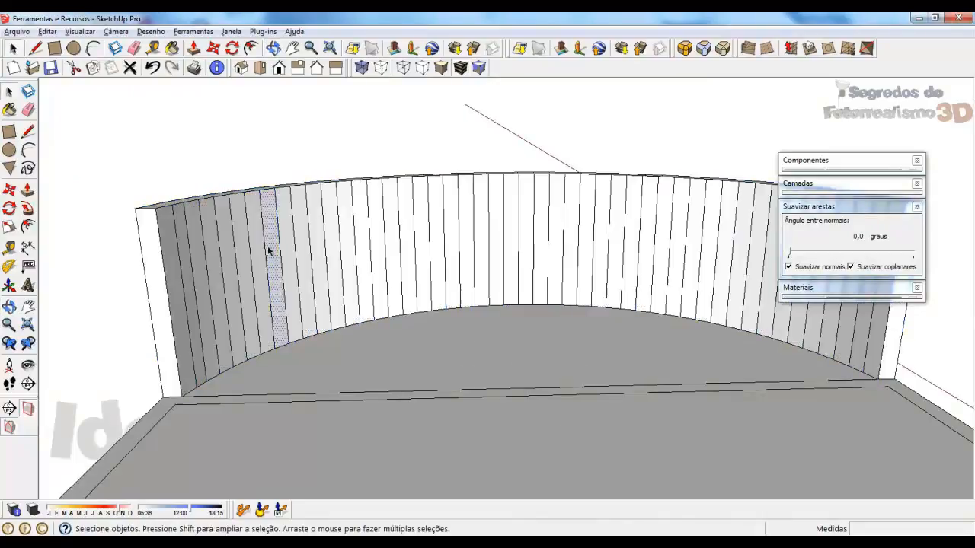
key(e)
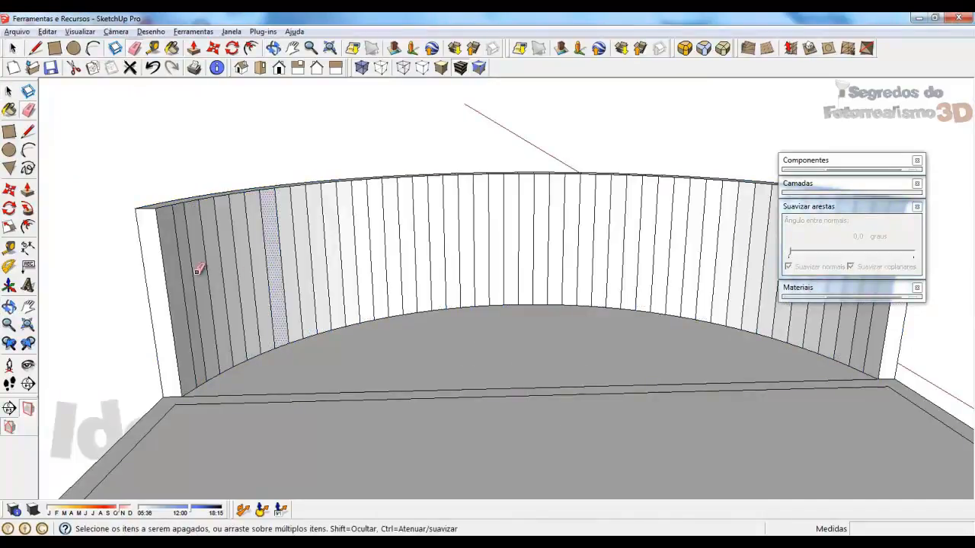
mouse_move(183, 264)
ctrl+mouse_down()
mouse_move(300, 243)
mouse_move(457, 244)
ctrl+mouse_up()
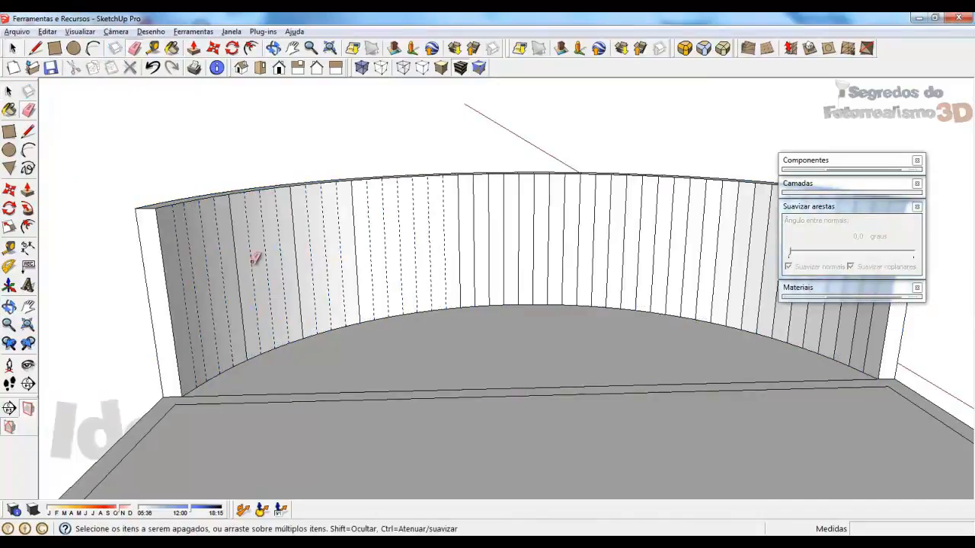
mouse_move(248, 260)
ctrl+mouse_down()
mouse_move(446, 244)
mouse_move(702, 261)
mouse_move(716, 246)
mouse_move(752, 263)
mouse_move(741, 264)
ctrl+mouse_up()
Soften the vertical edges around the curved wall's outer face using the Eraser's soften mode
scroll(518, 242, down, 2)
mouse_move(507, 251)
middle_down()
mouse_move(546, 272)
mouse_move(773, 268)
middle_up()
mouse_move(652, 224)
middle_down()
mouse_move(561, 266)
mouse_move(657, 289)
middle_up()
ctrl+drag(657, 289, 461, 258)
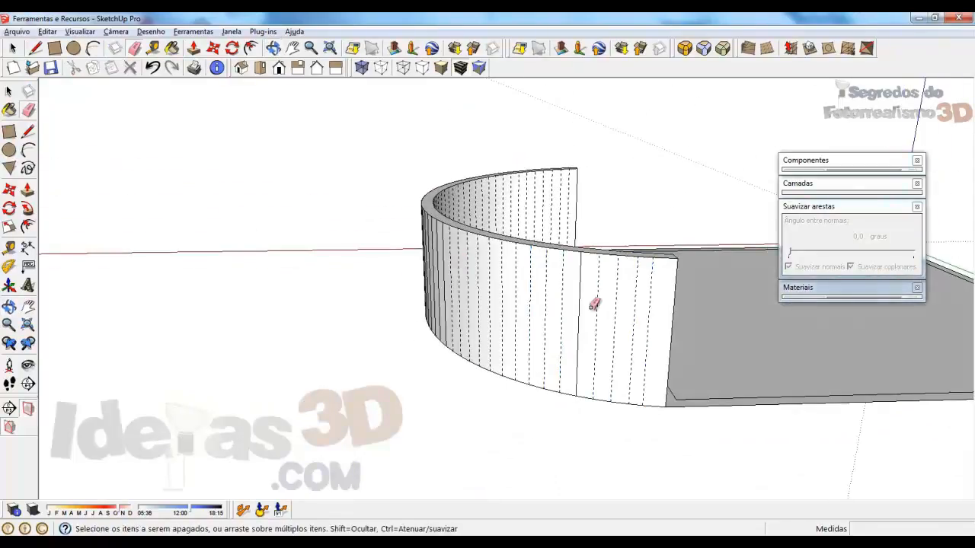
mouse_move(395, 274)
middle_down()
mouse_move(587, 283)
mouse_move(474, 256)
mouse_move(446, 266)
mouse_move(543, 272)
mouse_move(496, 281)
mouse_move(553, 263)
mouse_move(437, 277)
mouse_move(509, 256)
middle_up()
ctrl+drag(434, 255, 241, 241)
Select individual facets between the softened edges on the curved wall's inner face, one after another
mouse_move(354, 269)
middle_down()
mouse_move(370, 294)
mouse_move(443, 255)
mouse_move(674, 235)
mouse_move(770, 250)
mouse_move(124, 254)
mouse_move(557, 288)
mouse_move(8, 296)
middle_up()
scroll(576, 272, up, 2)
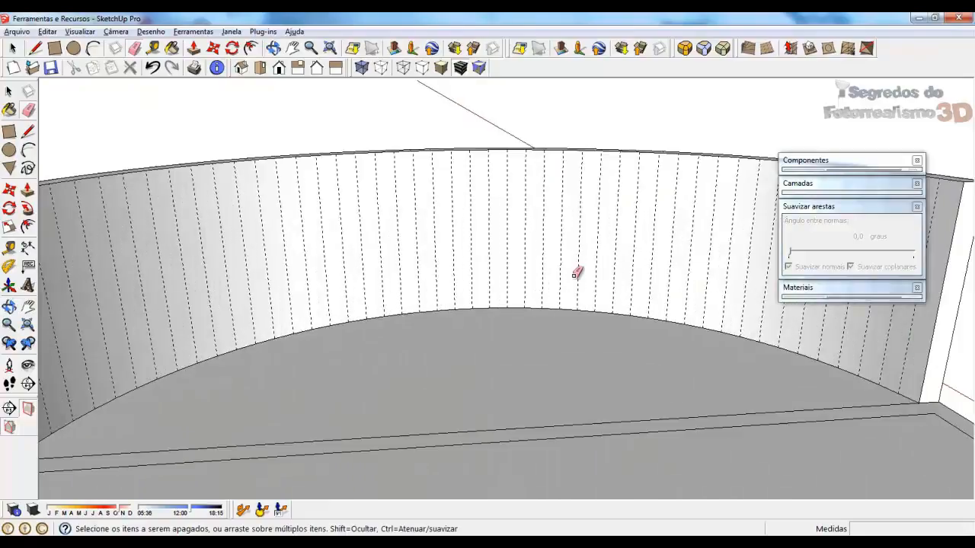
scroll(577, 273, down, 2)
click(12, 49)
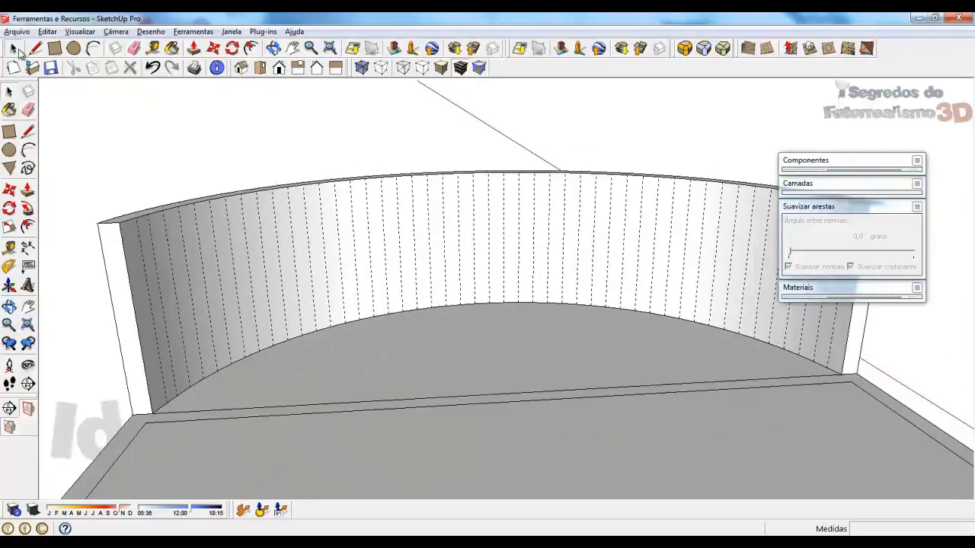
click(466, 233)
click(604, 236)
click(433, 224)
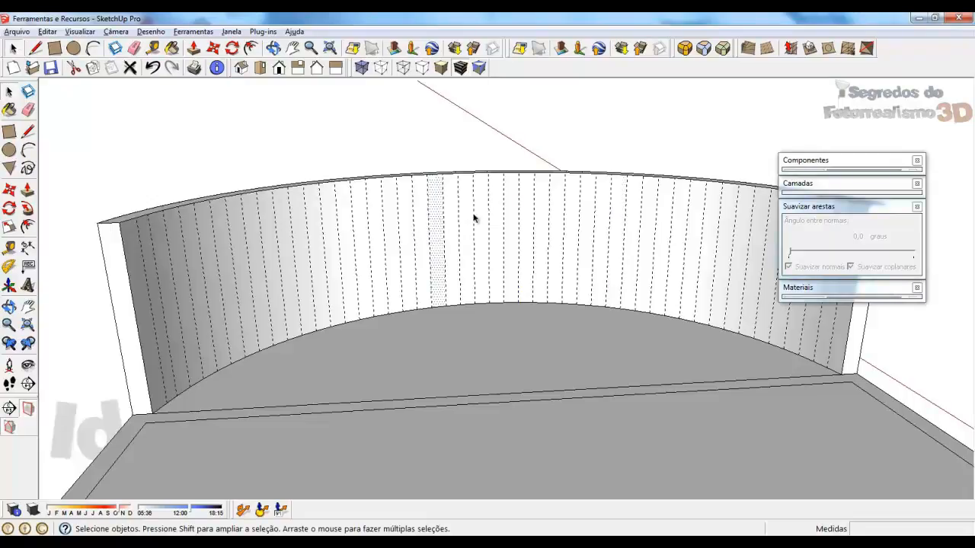
Collapse the Suavizar arestas settings and open the Carpetes e têxteis material collection
click(834, 209)
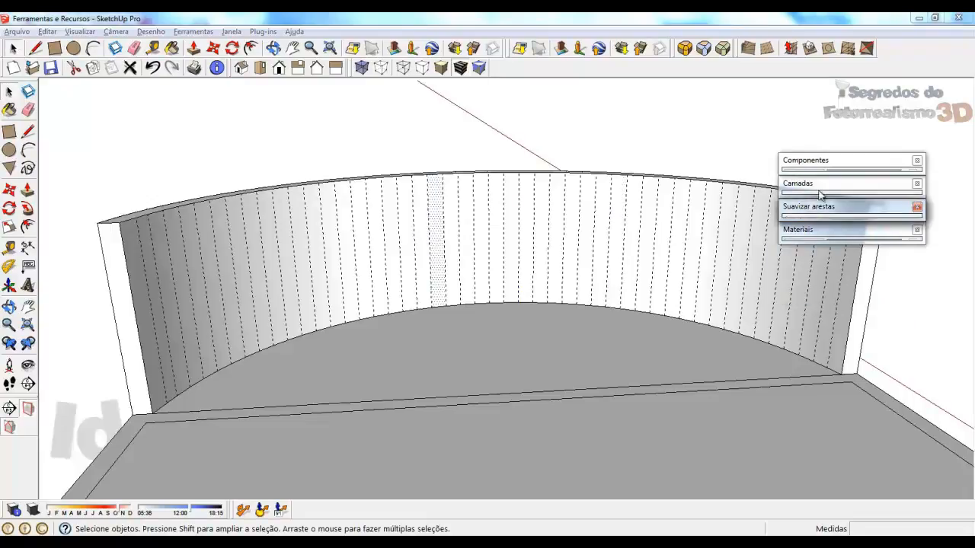
click(831, 229)
click(900, 309)
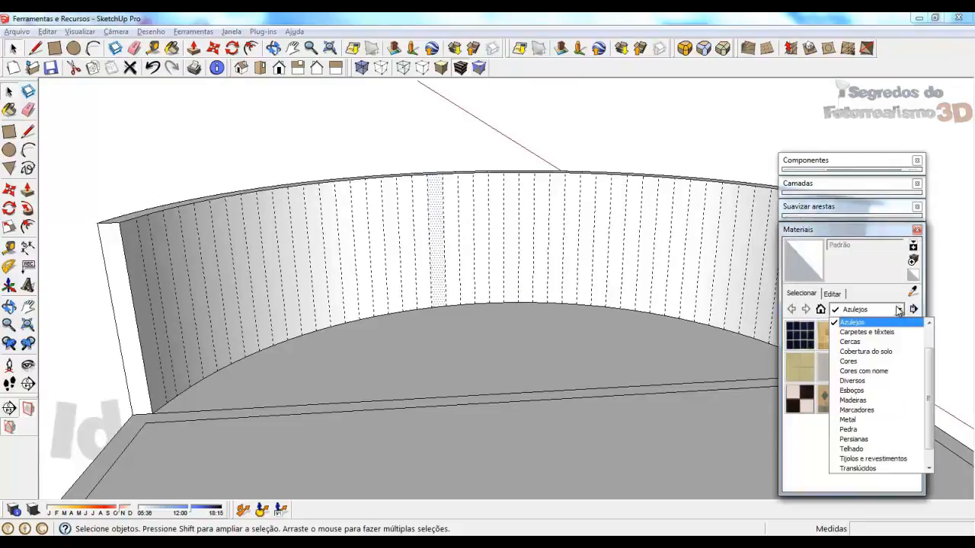
scroll(888, 374, up, 1)
scroll(888, 375, down, 2)
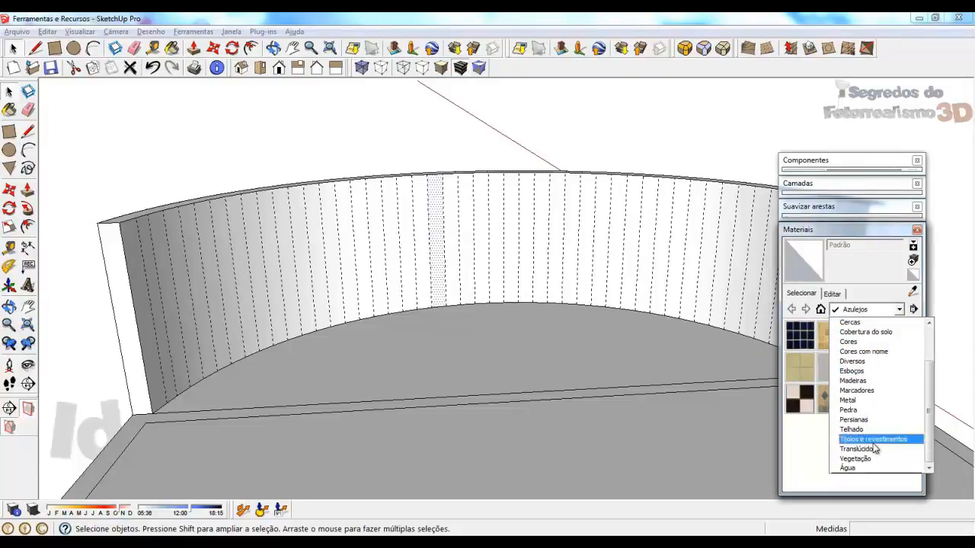
scroll(883, 377, up, 2)
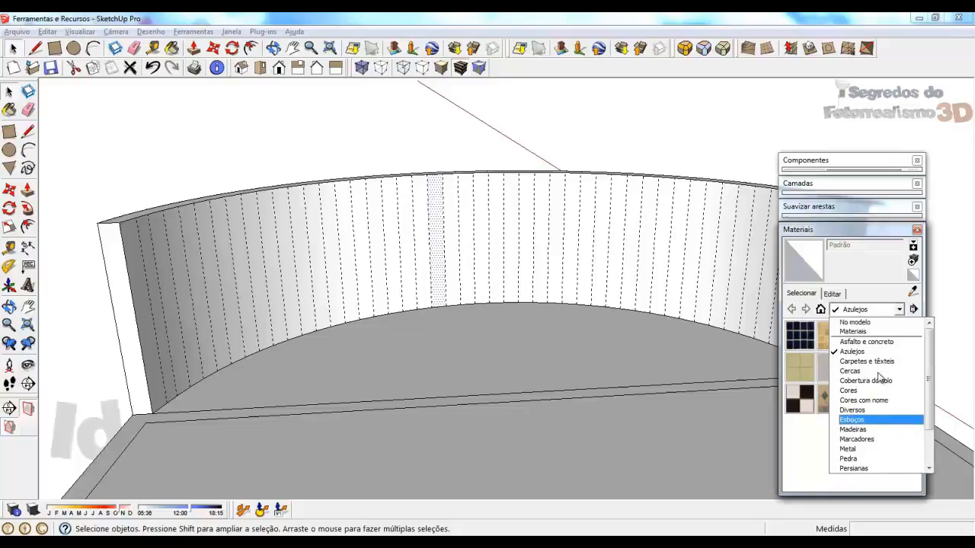
click(896, 370)
middle_drag(535, 257, 490, 281)
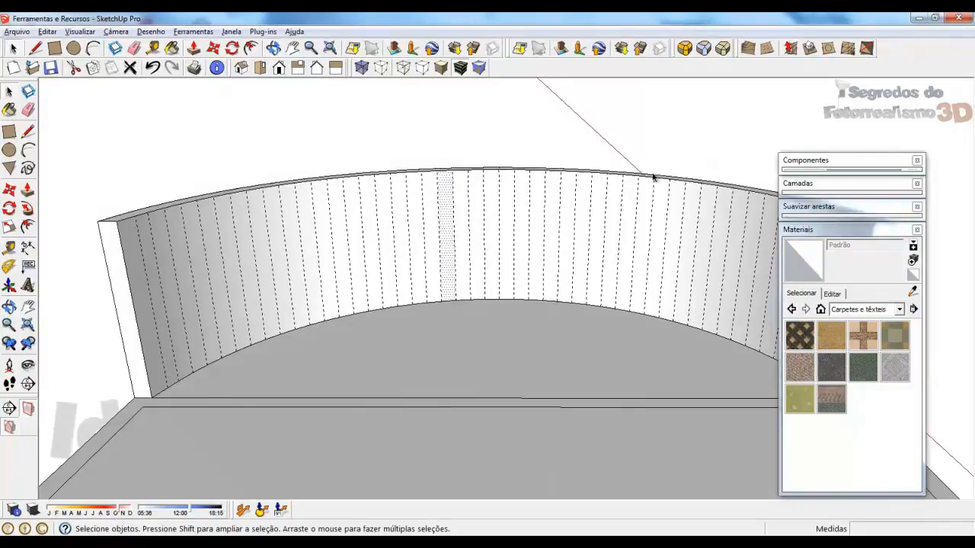
middle_drag(285, 240, 381, 239)
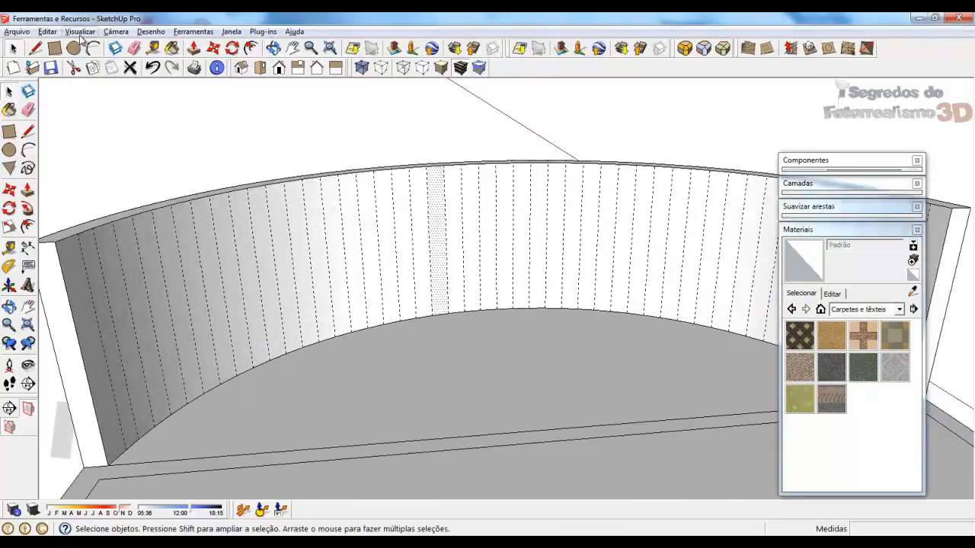
Paint eleven alternating facets around the middle of the curved wall's inner face with Carpete_com_losangos_verde-oliva
click(80, 32)
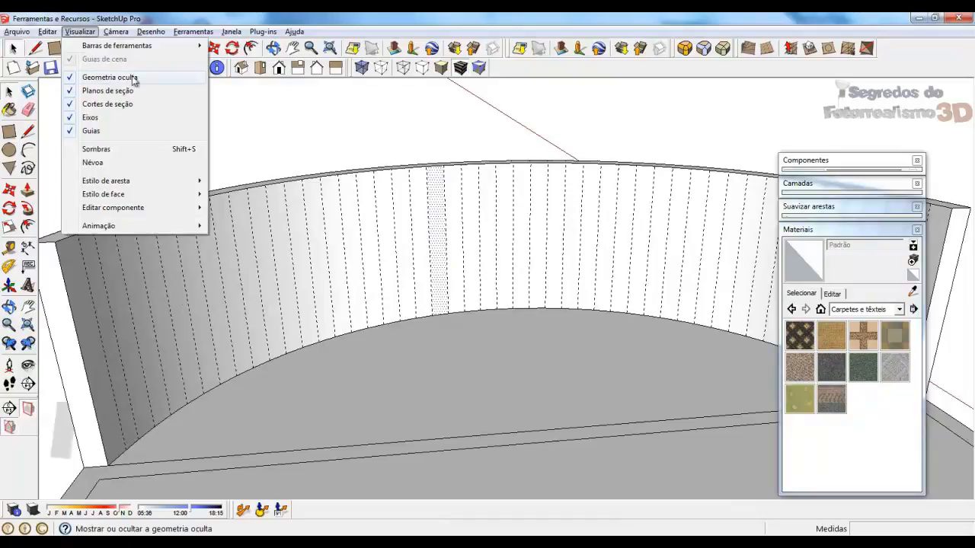
click(424, 188)
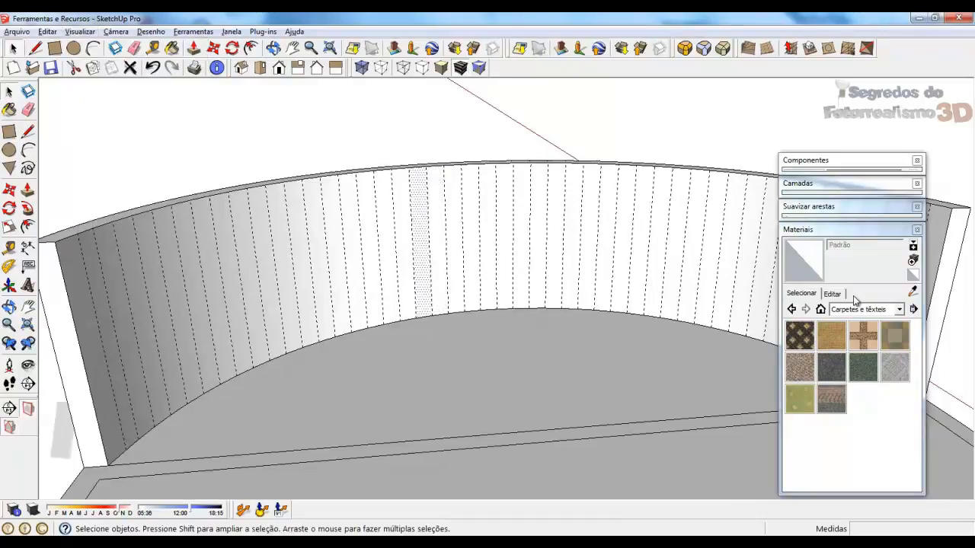
click(804, 337)
click(804, 339)
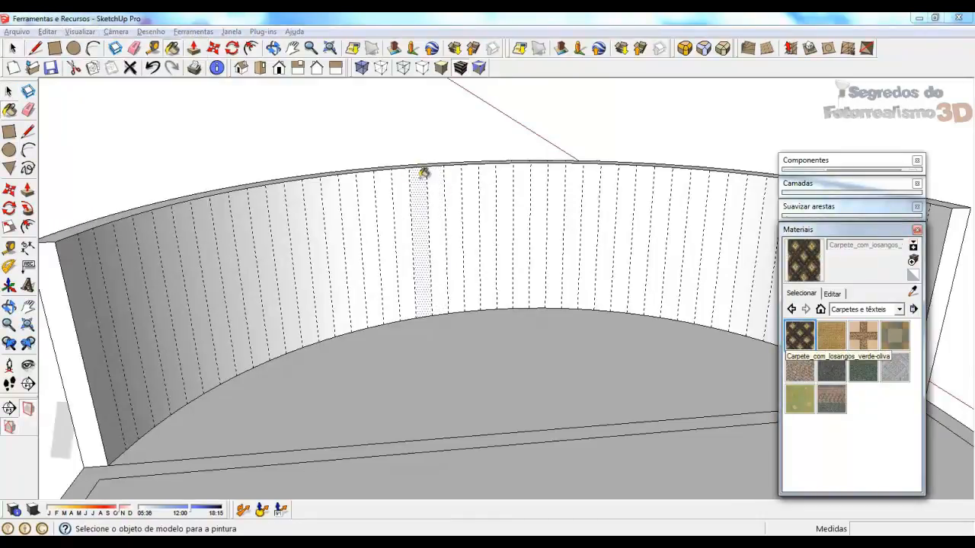
click(421, 176)
click(453, 175)
click(485, 180)
click(523, 178)
click(561, 187)
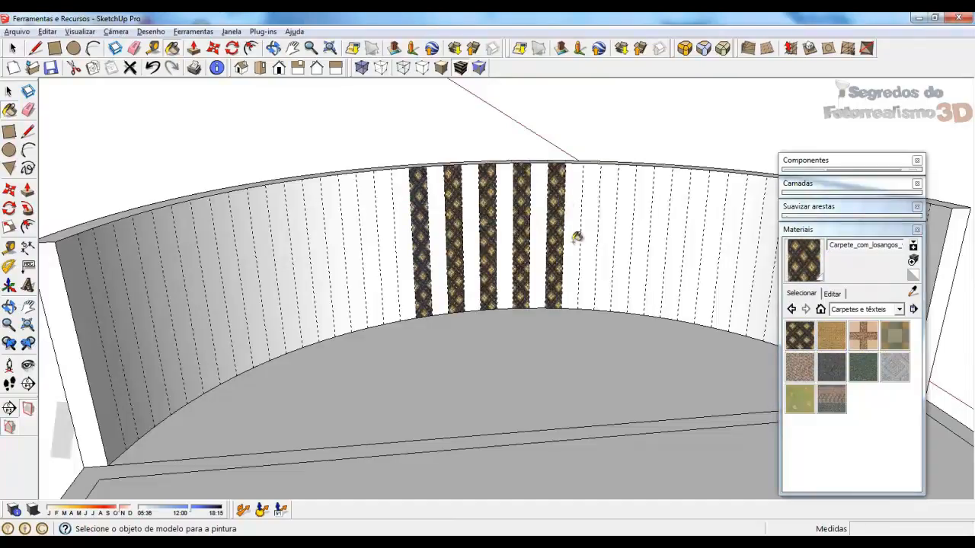
click(591, 183)
click(628, 192)
click(385, 181)
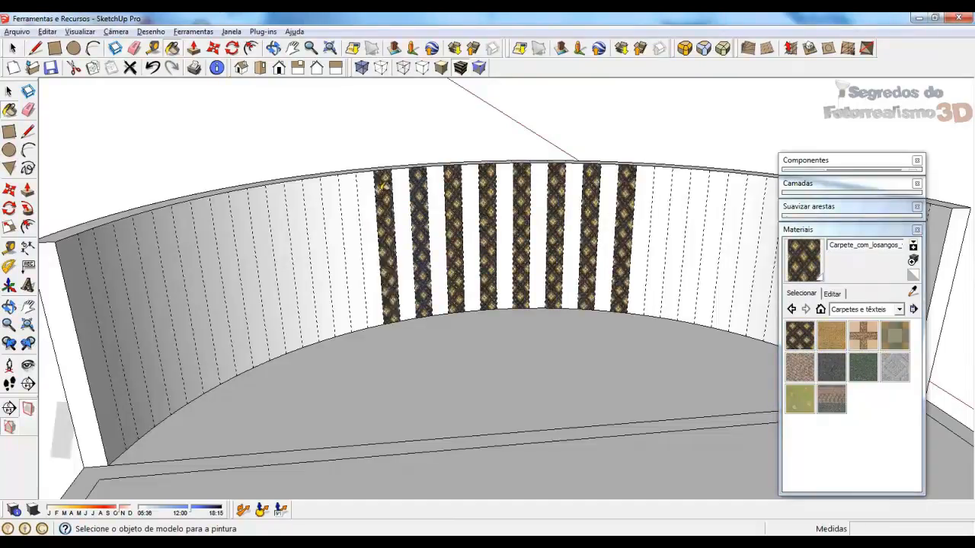
click(349, 189)
click(314, 194)
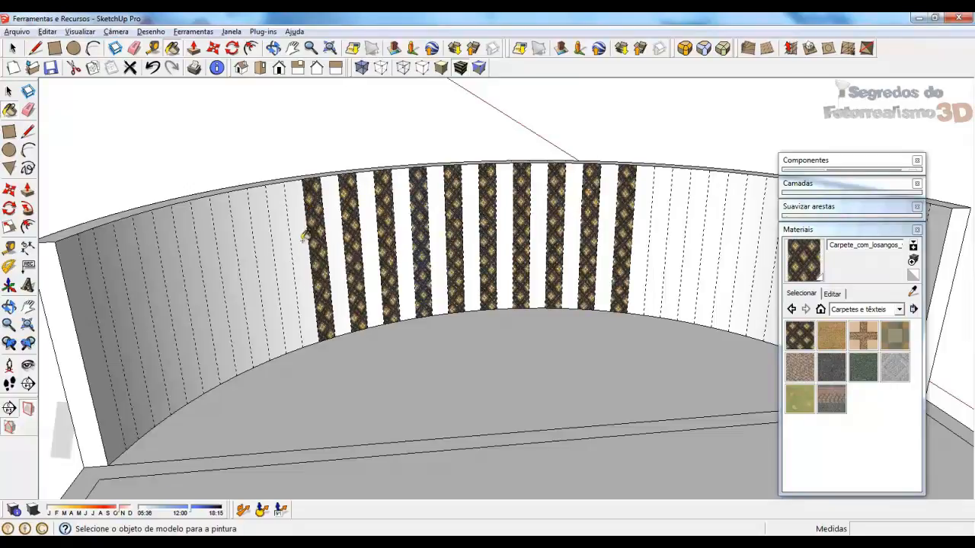
click(275, 203)
Turn off the display of hidden geometry to view the painted wall without dashed lines, and turn it back on
click(72, 34)
click(99, 61)
mouse_move(587, 282)
middle_down()
mouse_move(328, 264)
mouse_move(469, 233)
mouse_move(718, 242)
mouse_move(487, 261)
mouse_move(678, 269)
mouse_move(561, 295)
mouse_move(698, 312)
mouse_move(648, 311)
mouse_move(554, 280)
middle_up()
key(b)
click(79, 31)
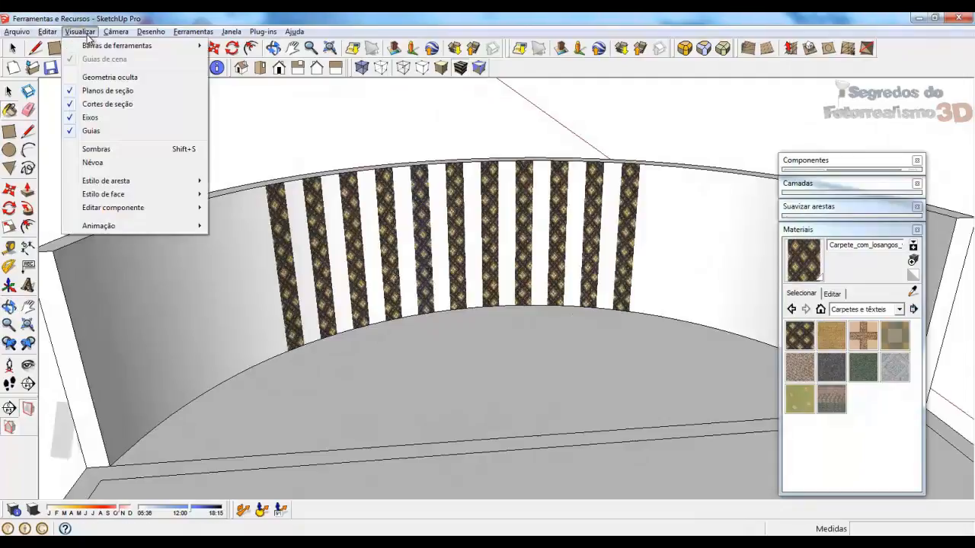
click(98, 73)
Draw a rectangle in the middle of the rectangular floor face in front of the curved wall
middle_drag(426, 251, 495, 282)
scroll(548, 233, down, 6)
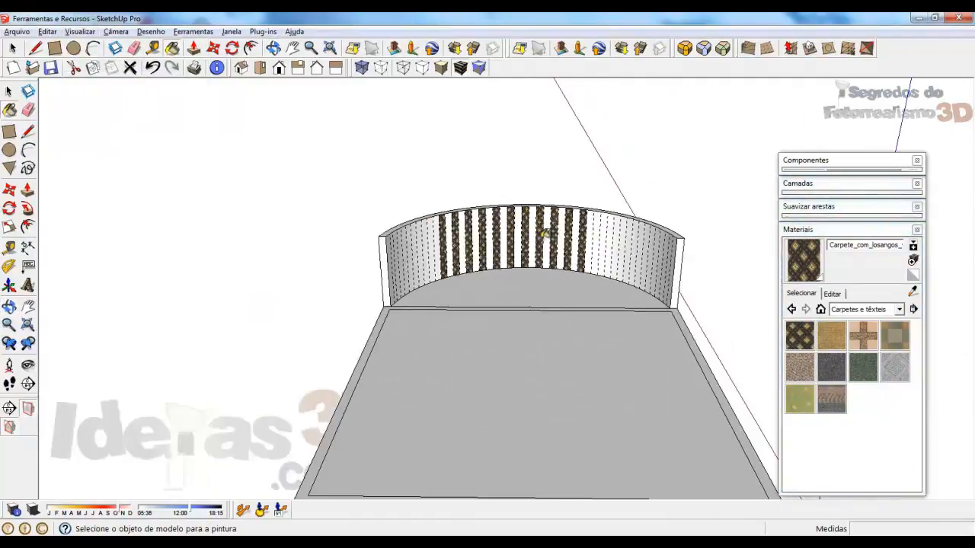
middle_drag(549, 338, 670, 448)
scroll(399, 256, down, 3)
scroll(523, 343, up, 6)
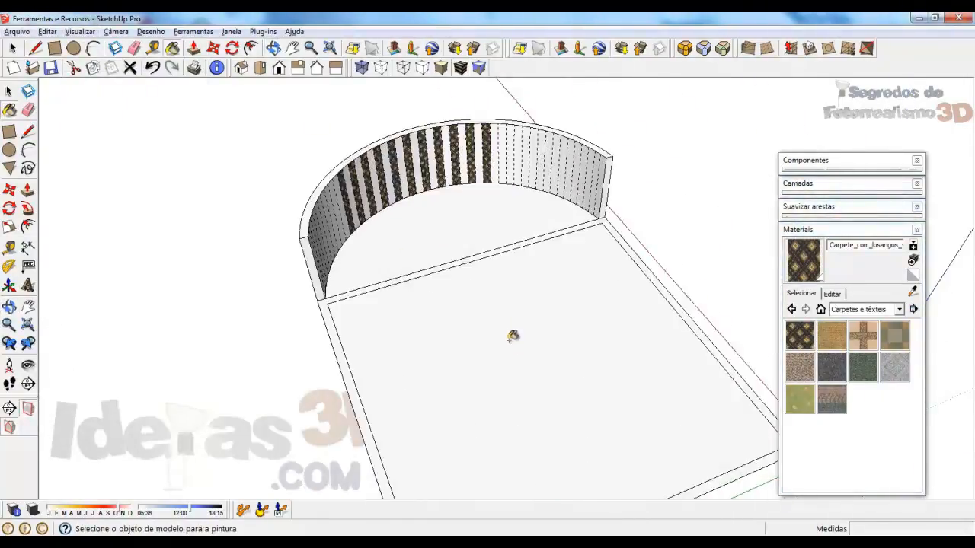
key(r)
click(394, 298)
click(617, 386)
Soften all four edges of the floor rectangle using the Eraser's soften mode
key(space)
drag(425, 300, 395, 283)
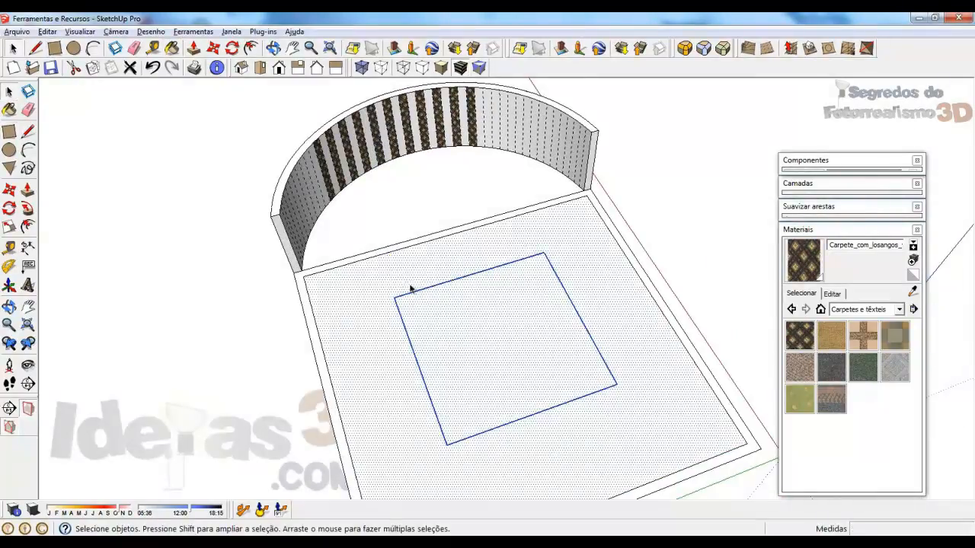
click(421, 296)
click(418, 292)
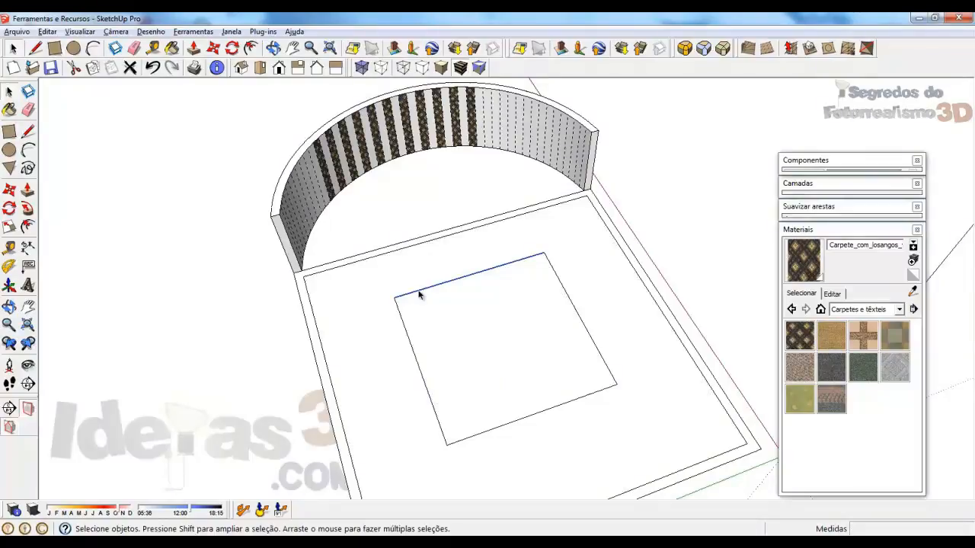
key(e)
ctrl+click(438, 285)
ctrl+drag(536, 307, 588, 297)
ctrl+drag(540, 426, 518, 380)
ctrl+click(412, 345)
Paint the rectangle on the floor with Carpete_com_losangos_verde-oliva
mouse_move(520, 350)
middle_down()
mouse_move(370, 370)
mouse_move(457, 358)
middle_up()
click(797, 339)
click(444, 298)
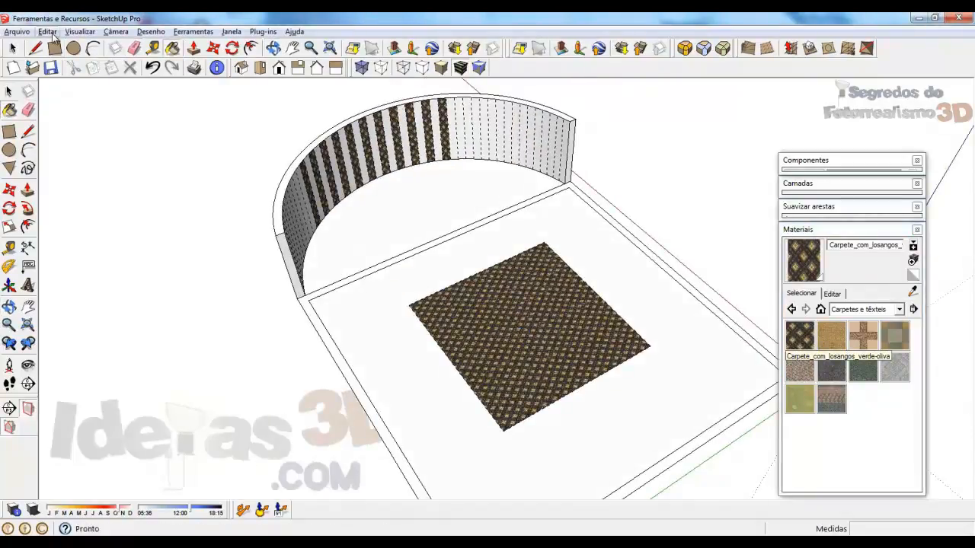
Soften the two straight edges between the semicircular floor and the rectangular floor with the Eraser's soften mode
middle_drag(347, 256, 25, 307)
scroll(473, 200, up, 3)
scroll(473, 201, down, 2)
middle_drag(338, 318, 481, 277)
key(space)
middle_drag(405, 257, 473, 233)
key(e)
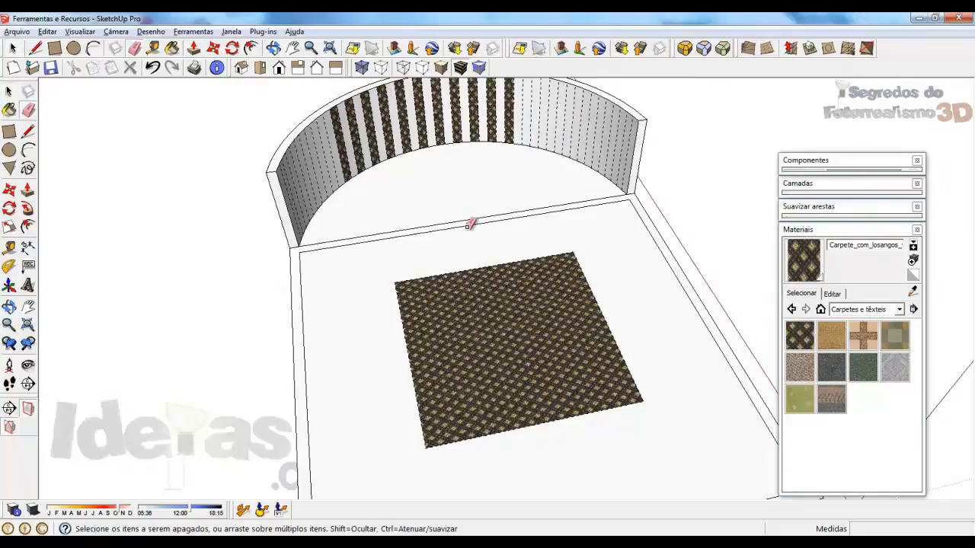
ctrl+click(443, 230)
ctrl+click(434, 226)
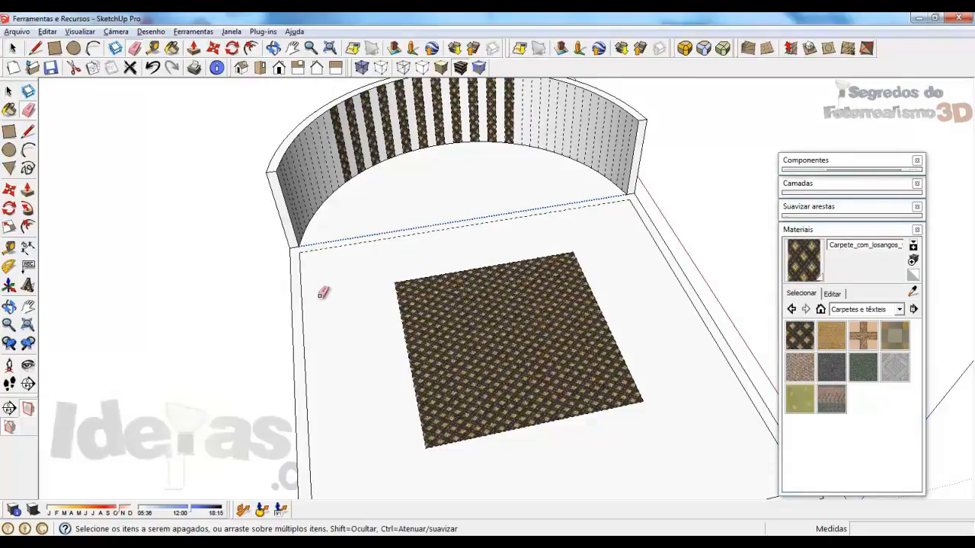
Turn off the display of hidden geometry to see the floor without the dashed edges
middle_drag(522, 212, 730, 191)
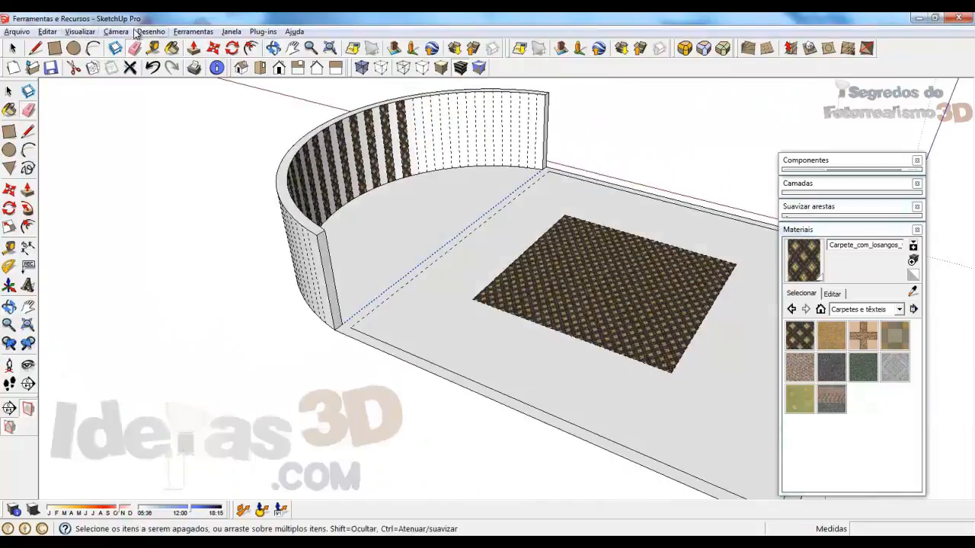
click(80, 31)
click(110, 78)
Paint the semicircular floor face inside the curved wall with the grey Carpete_padrão_berbere material
middle_drag(535, 197, 456, 259)
key(space)
click(414, 190)
scroll(413, 189, up, 3)
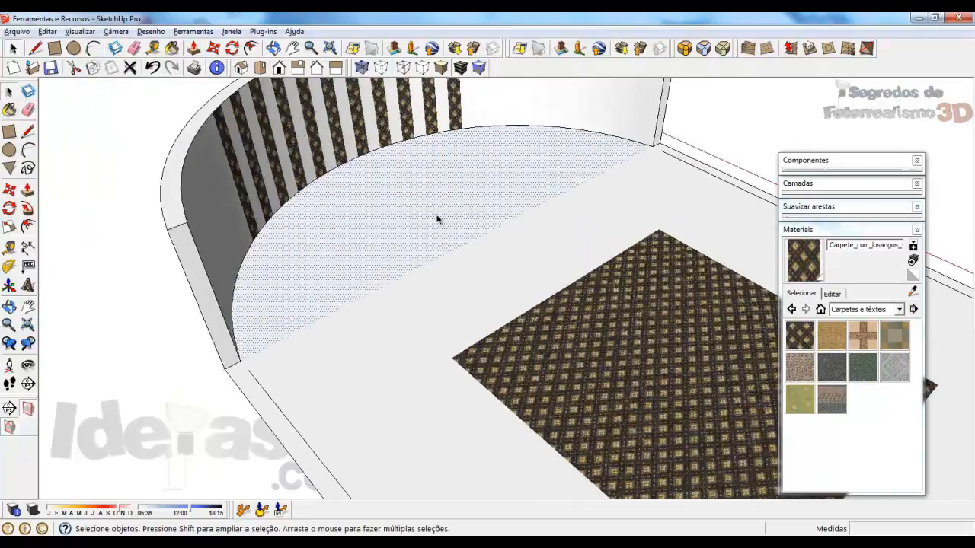
middle_drag(364, 305, 569, 273)
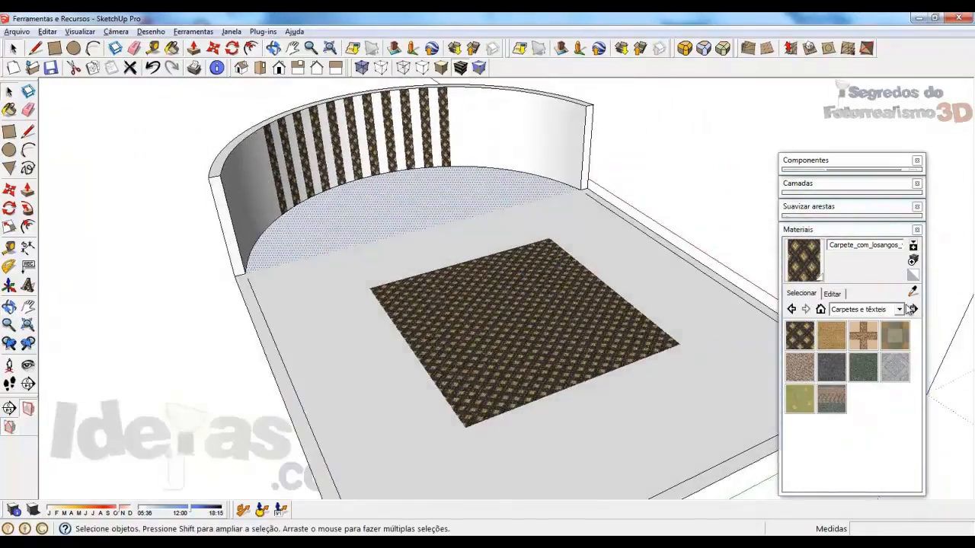
click(905, 369)
click(402, 221)
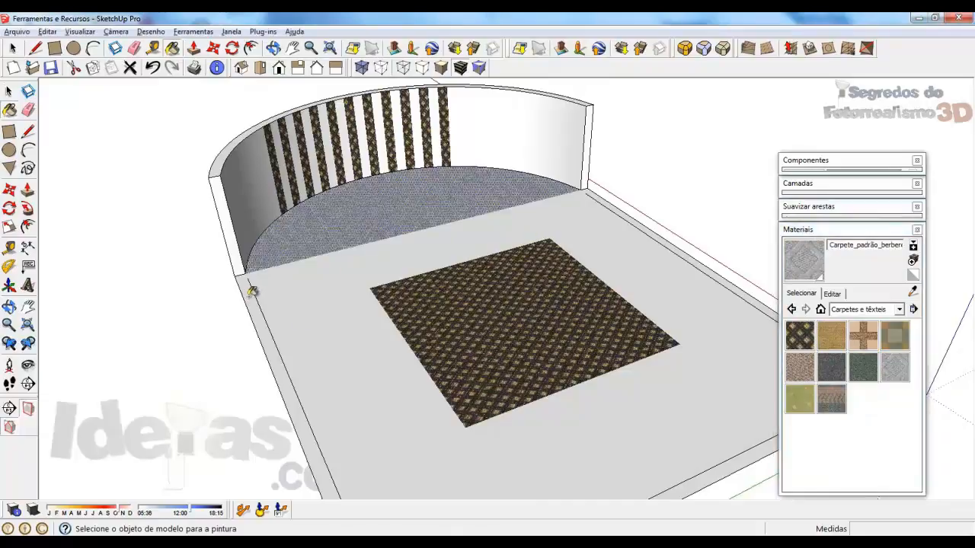
Try to paint the narrow border strip around the rectangular floor with Carpete_padrão_berbere, and undo it
click(252, 291)
key(ctrl)
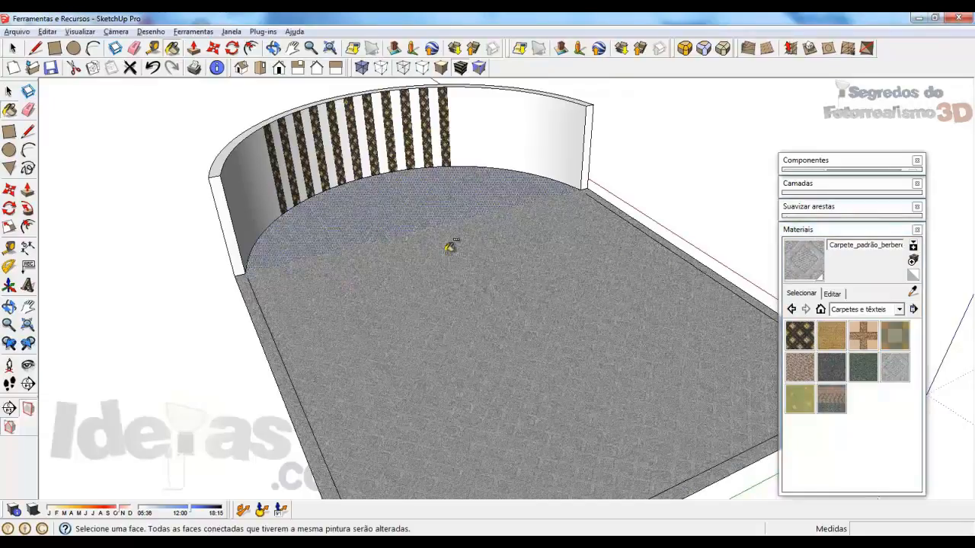
key(ctrl+z)
Close both ends of the border strip with short lines from the curved wall's inner corners to the strip's inner edges
scroll(282, 290, up, 5)
key(l)
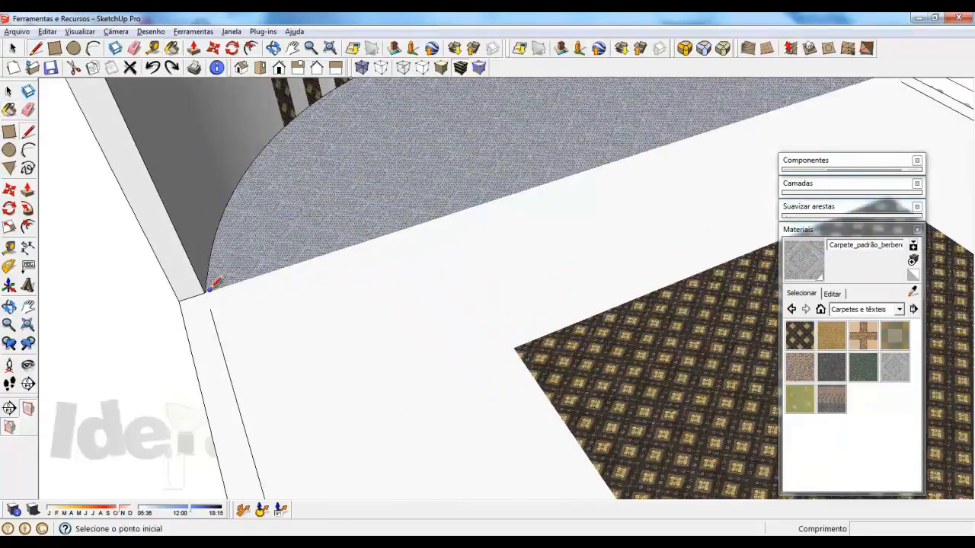
click(205, 291)
click(211, 307)
scroll(217, 301, down, 3)
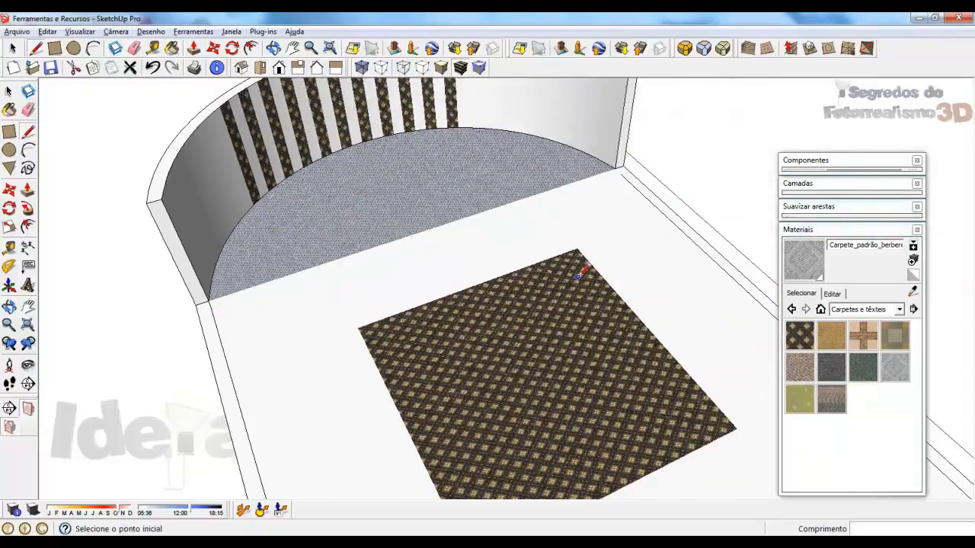
scroll(621, 172, up, 3)
click(614, 170)
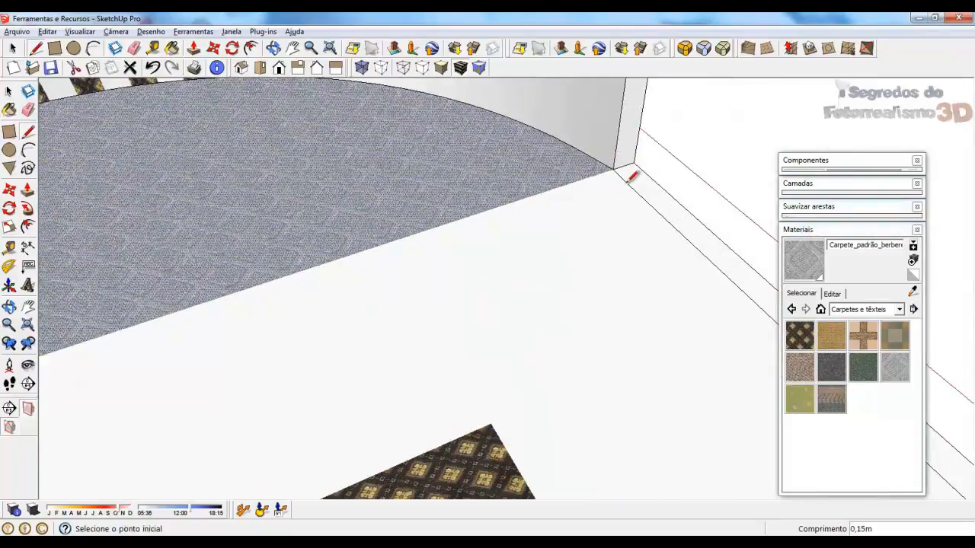
Paint the closed border strip around the rectangular floor with Carpete_padrão_berbere
key(space)
key(b)
click(635, 177)
scroll(630, 173, down, 2)
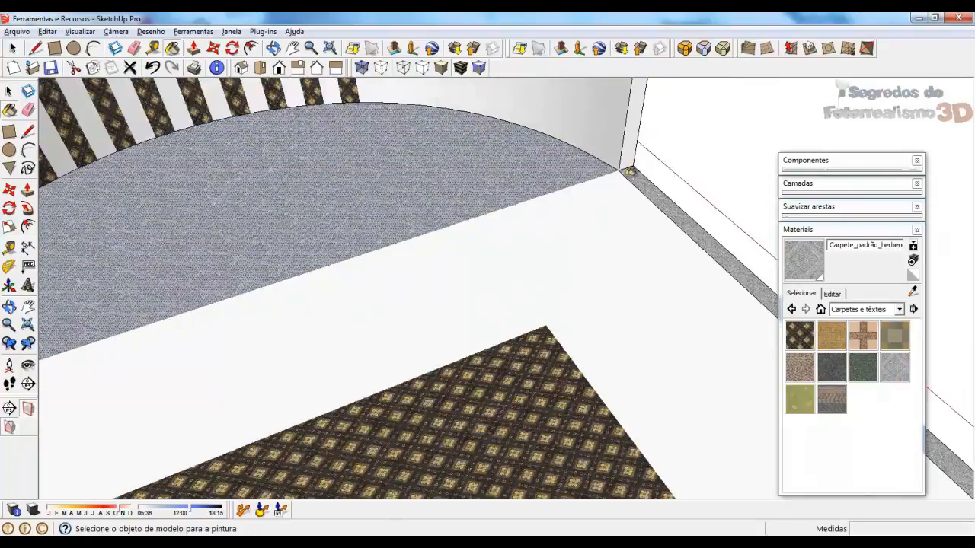
scroll(441, 218, down, 6)
scroll(454, 275, up, 1)
key(space)
scroll(480, 271, up, 2)
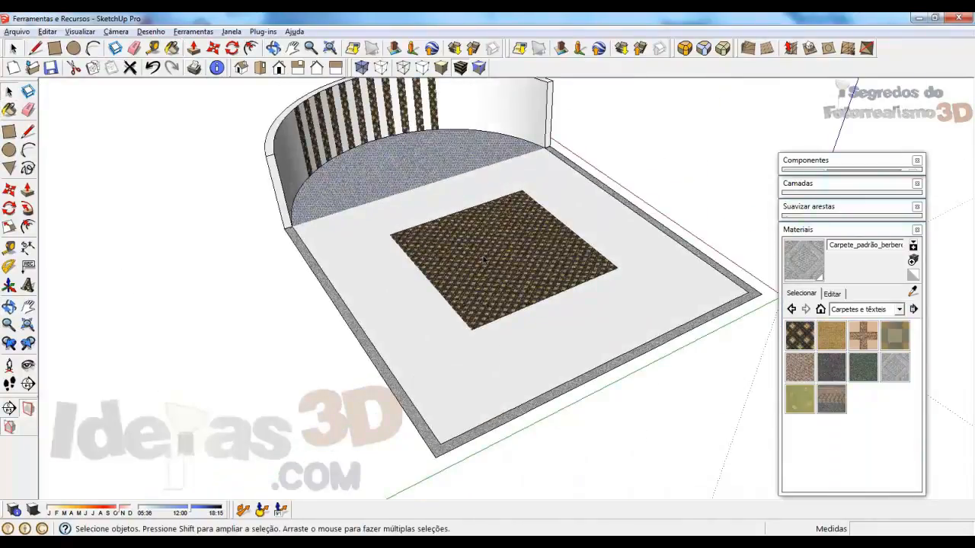
Hide the three inner edges of the grey border strip with the Eraser
key(e)
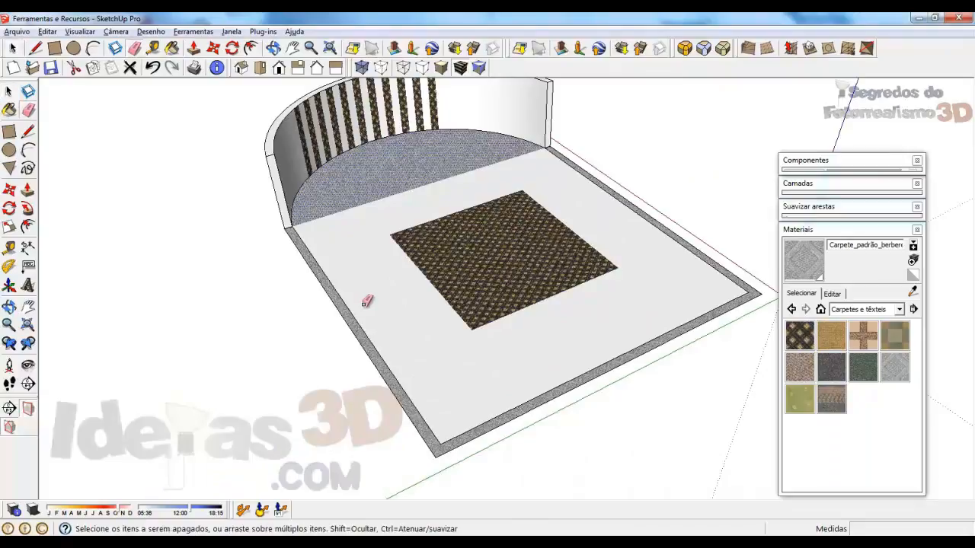
click(339, 291)
click(482, 419)
click(716, 265)
middle_drag(627, 294, 601, 299)
Try to paint the floor around the diamond carpet with the green Tecido_cor_verde fabric, undo it, and select the floor face
click(800, 398)
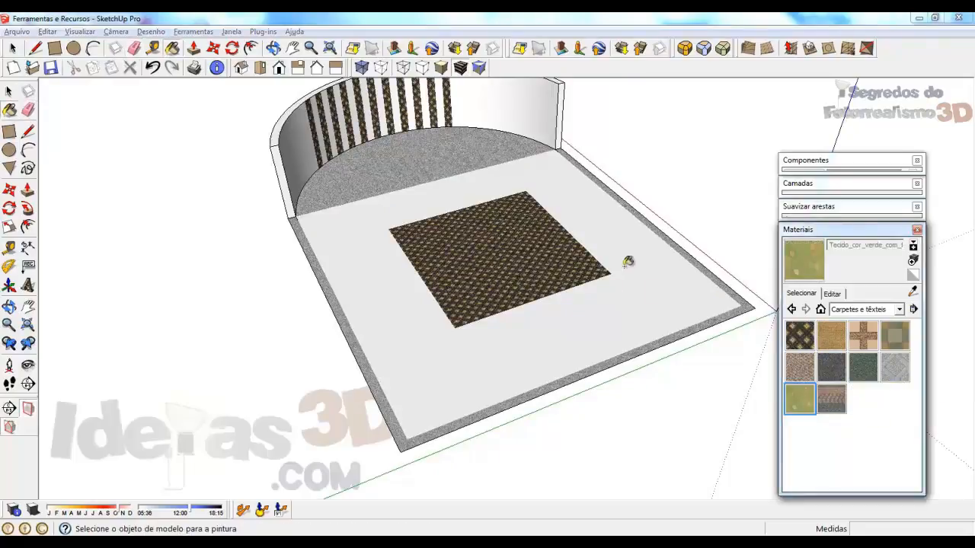
click(635, 289)
key(ctrl+z)
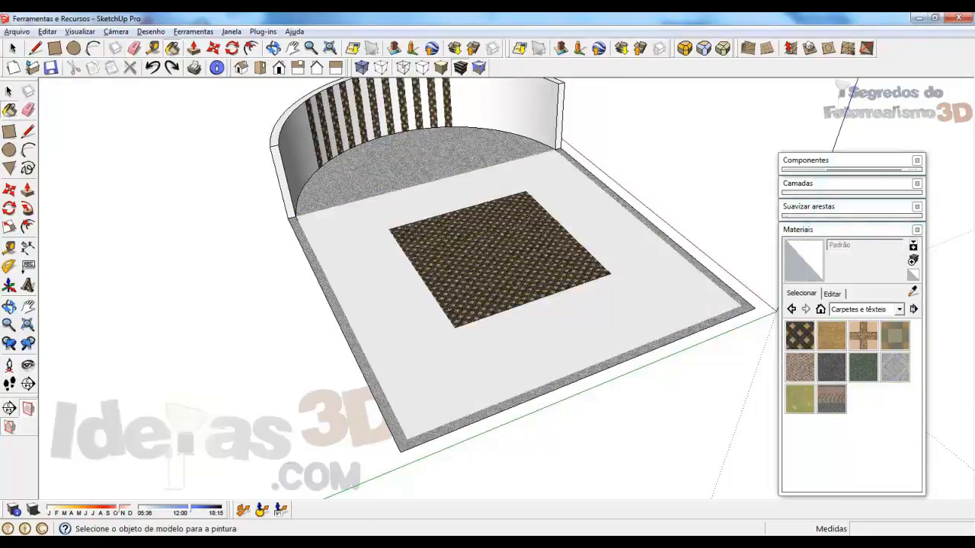
middle_drag(419, 252, 457, 283)
key(space)
click(522, 248)
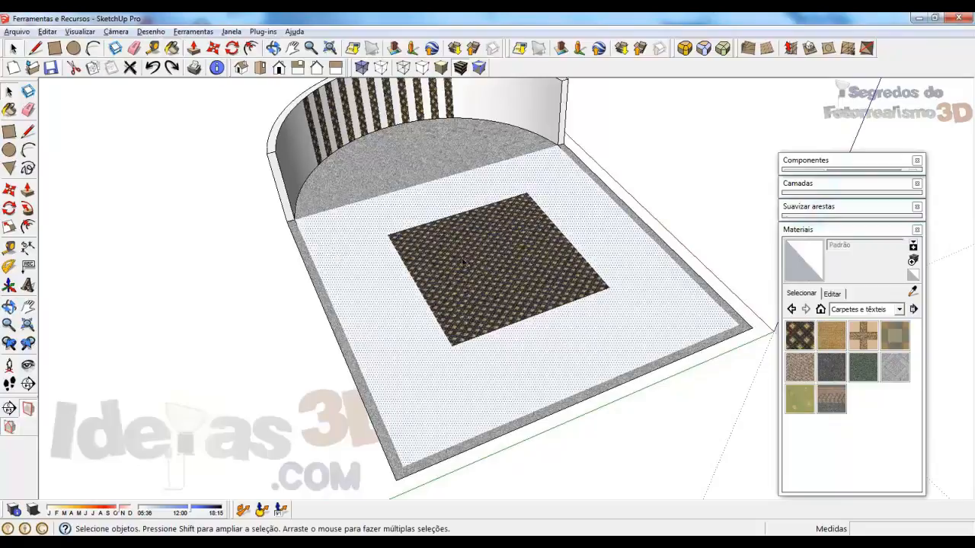
Redraw the rectangle over the diamond-patterned carpet, from one corner to the opposite corner
scroll(457, 220, up, 3)
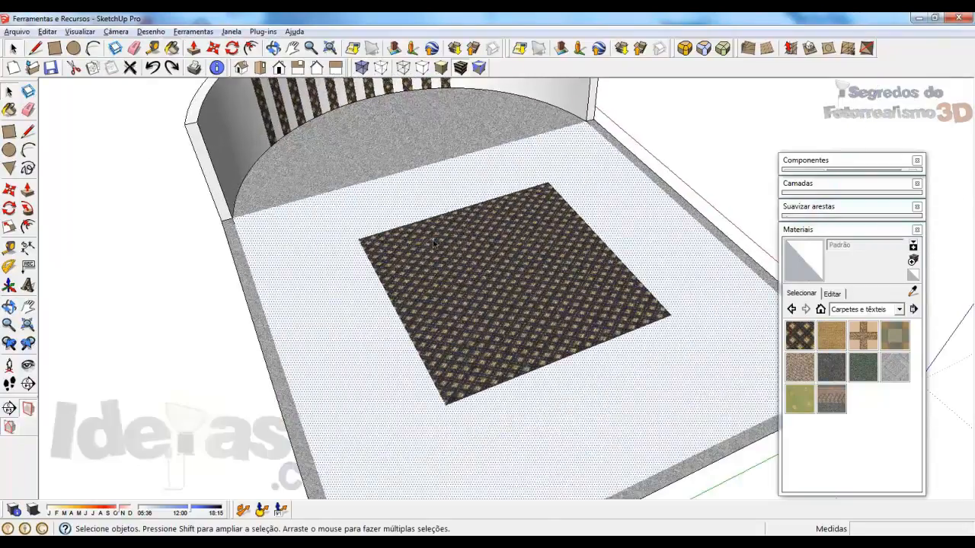
key(r)
click(358, 239)
click(670, 314)
key(space)
Hide all four edges of the redrawn carpet rectangle using the Eraser's hide mode
key(e)
shift+click(585, 221)
shift+click(457, 209)
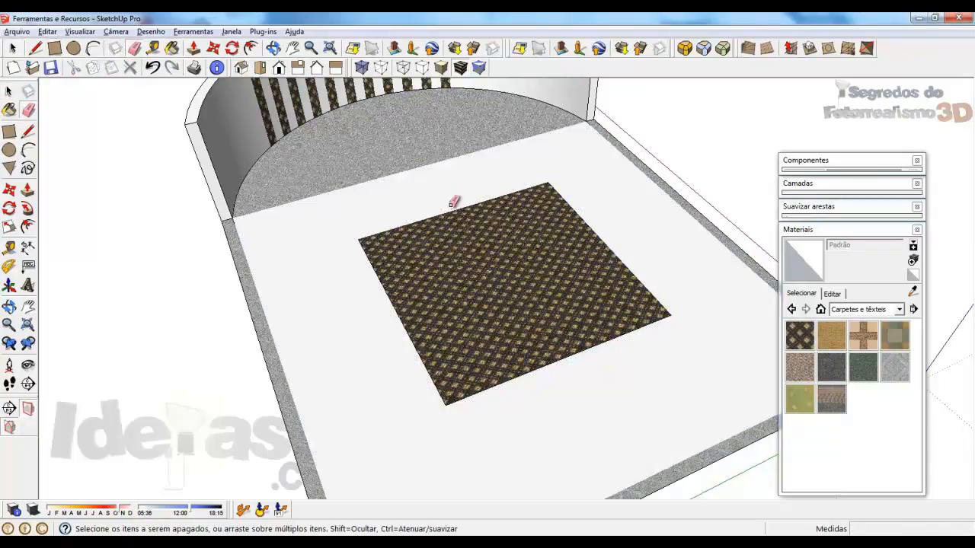
shift+click(387, 290)
shift+click(563, 356)
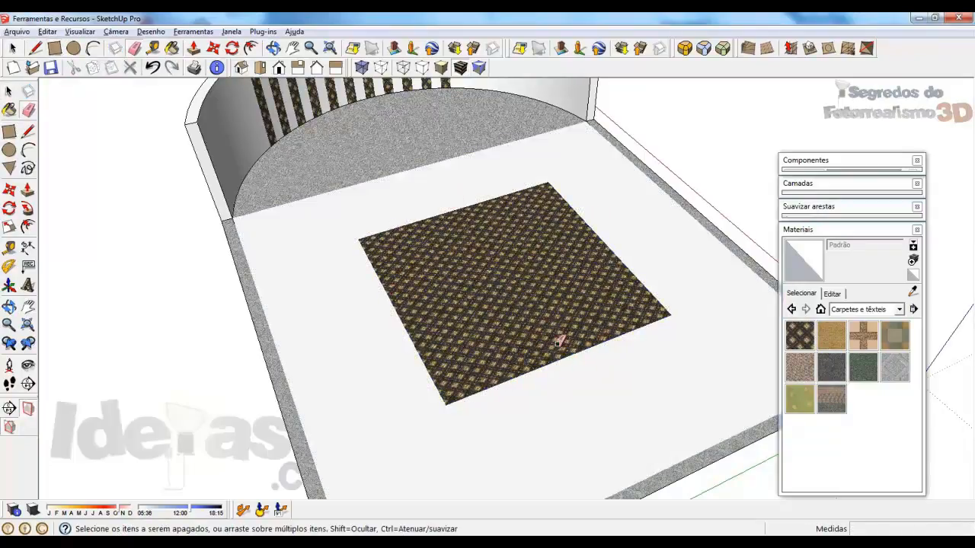
Select the floor face surrounding the diamond carpet and paint it with the green Tecido_cor_verde fabric
scroll(545, 262, down, 2)
mouse_move(542, 255)
middle_down()
mouse_move(461, 289)
mouse_move(418, 272)
middle_up()
key(space)
click(394, 268)
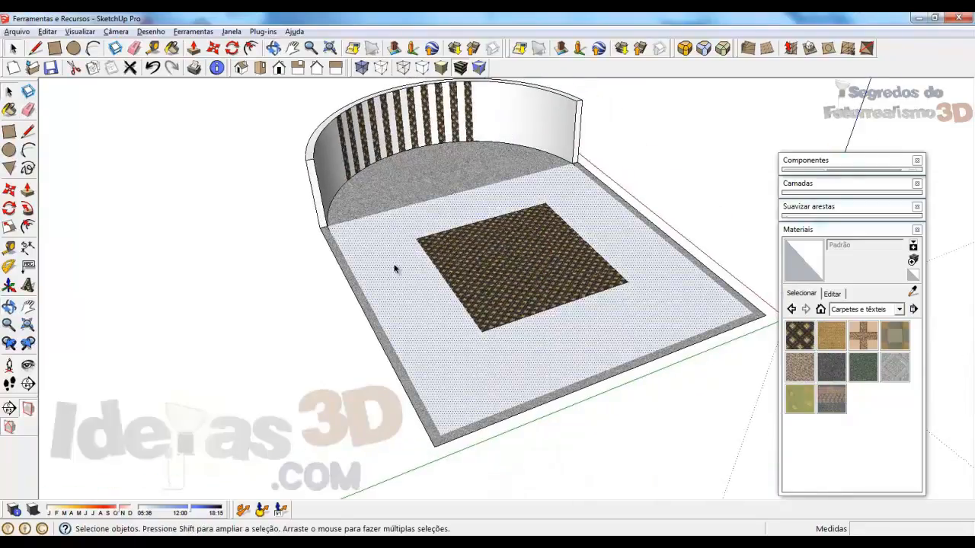
click(799, 398)
click(676, 288)
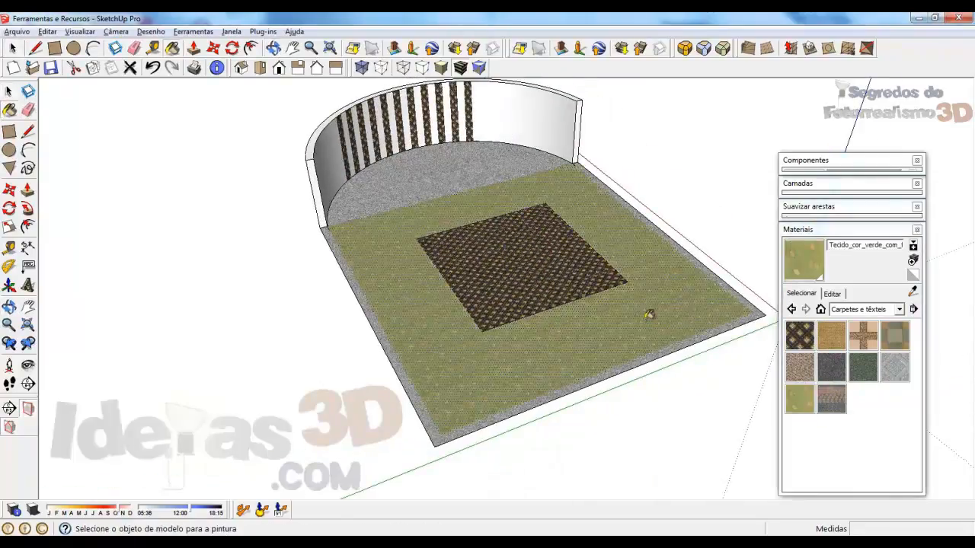
Examine the painted floor areas, border strip and curved wall up close and from several angles
middle_drag(425, 328, 369, 354)
scroll(388, 229, up, 3)
scroll(397, 234, down, 3)
middle_drag(398, 235, 538, 256)
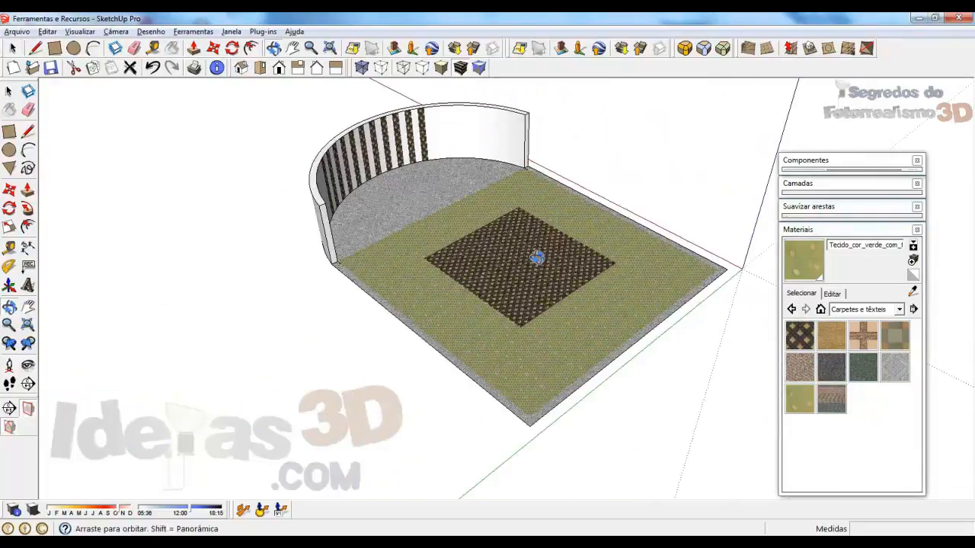
scroll(400, 191, up, 3)
mouse_move(403, 191)
middle_down()
mouse_move(522, 307)
mouse_move(605, 296)
mouse_move(413, 282)
middle_up()
scroll(419, 277, up, 5)
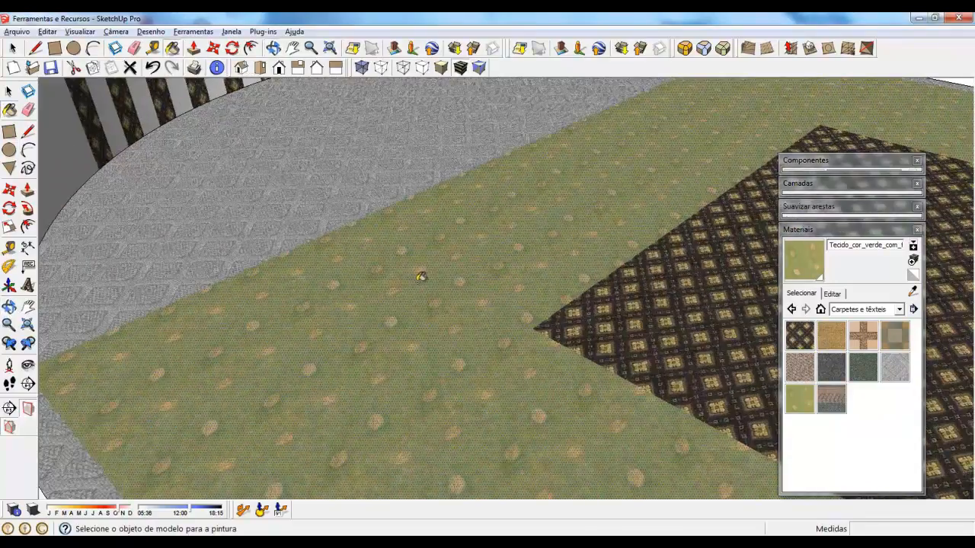
scroll(421, 277, down, 8)
mouse_move(660, 309)
middle_down()
mouse_move(322, 364)
mouse_move(518, 330)
mouse_move(517, 322)
middle_up()
scroll(447, 172, up, 4)
scroll(448, 172, down, 6)
middle_drag(446, 228, 380, 264)
drag(589, 244, 436, 239)
key(b)
scroll(437, 230, up, 3)
scroll(437, 230, down, 3)
scroll(426, 151, up, 4)
middle_drag(326, 220, 344, 230)
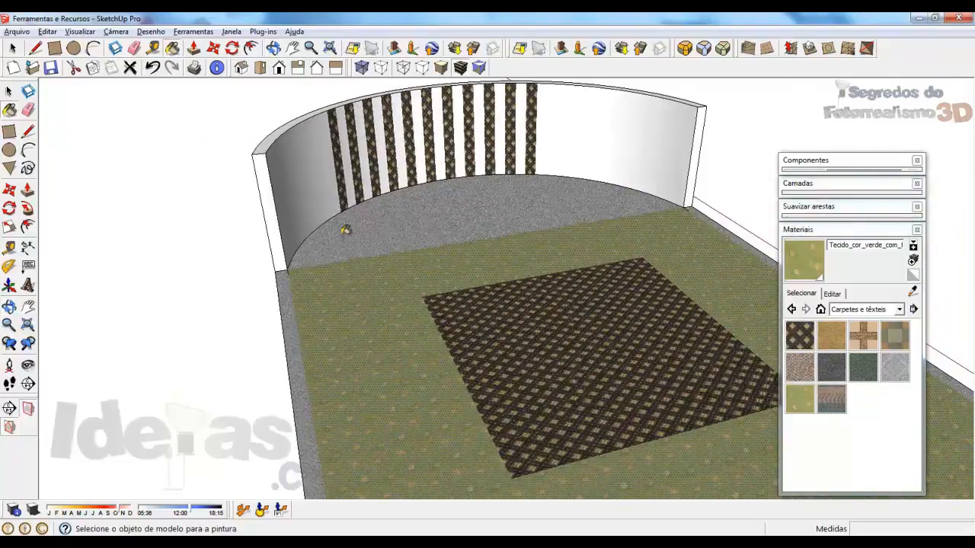